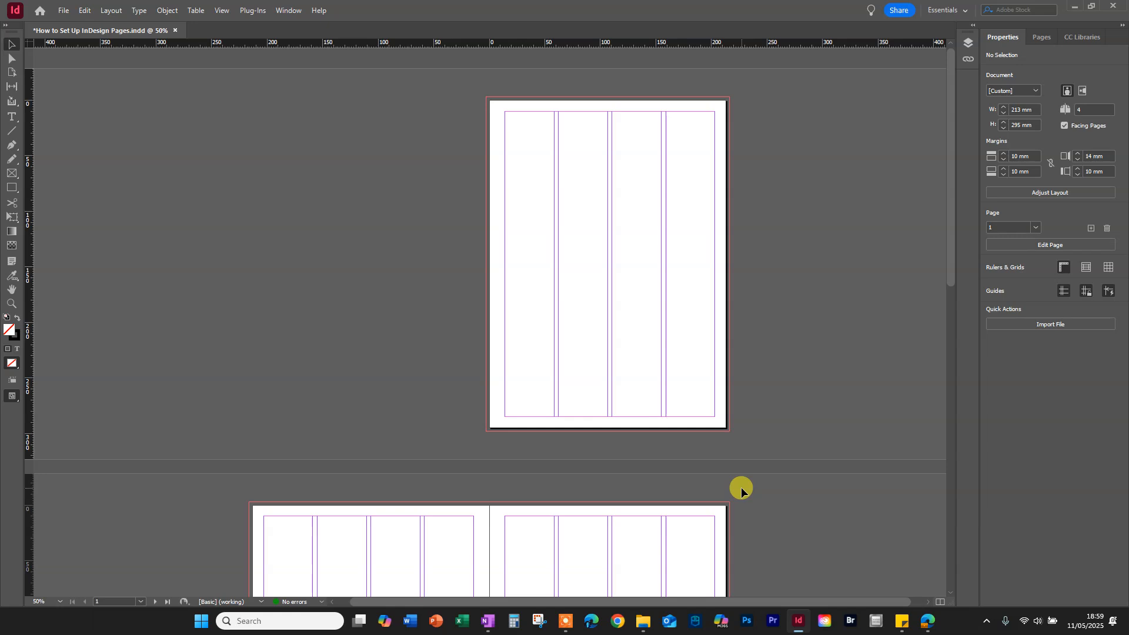
{"action": "scroll", "coordinate": [609, 284], "scroll_direction": "down", "scroll_amount": 10}
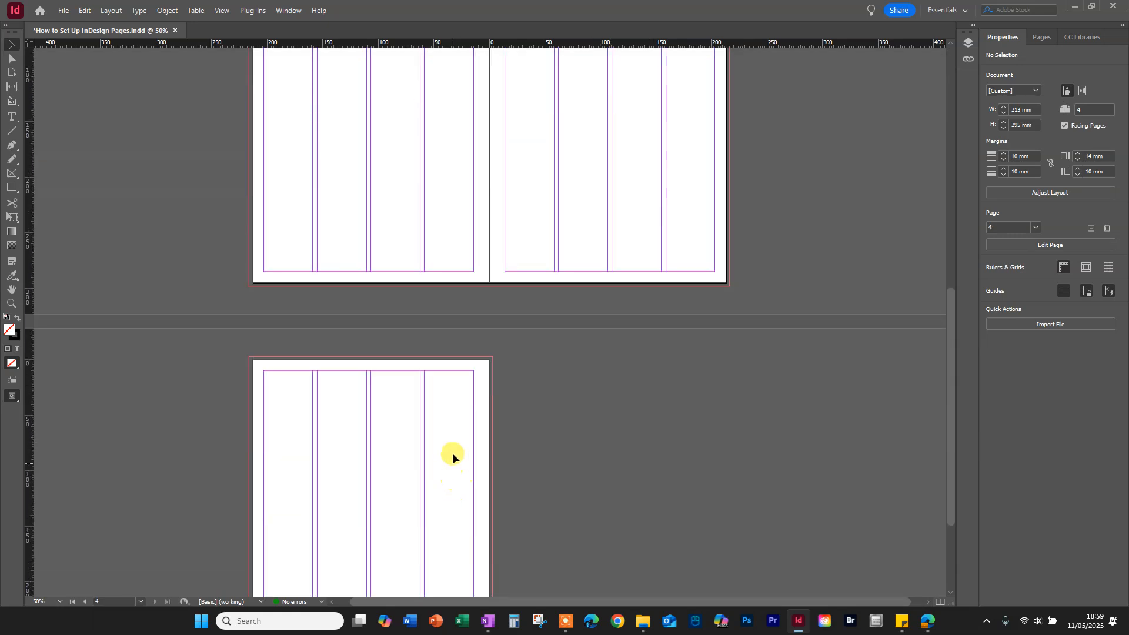
{"action": "scroll", "coordinate": [489, 288], "scroll_direction": "up", "scroll_amount": 8}
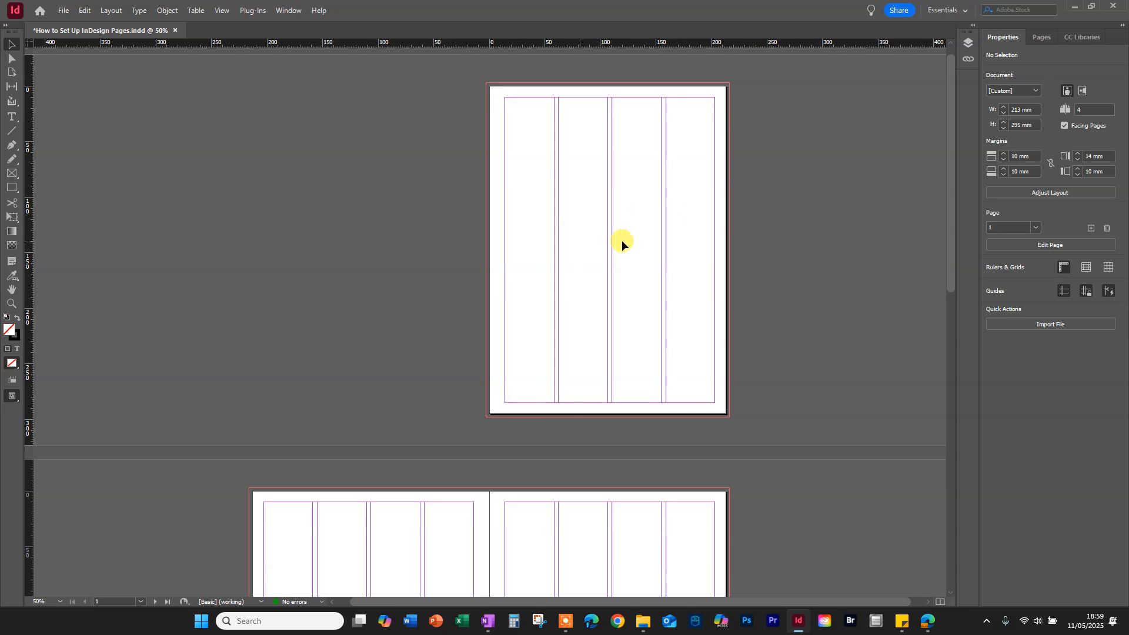
{"action": "scroll", "coordinate": [580, 255], "scroll_direction": "down", "scroll_amount": 10}
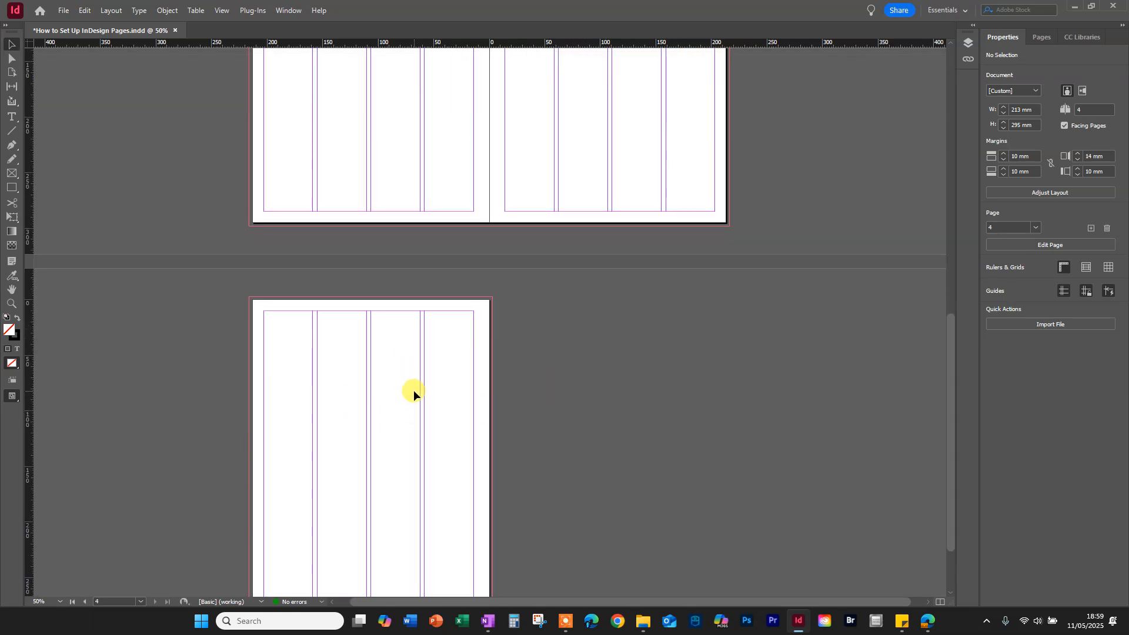
{"action": "scroll", "coordinate": [738, 383], "scroll_direction": "up", "scroll_amount": 10}
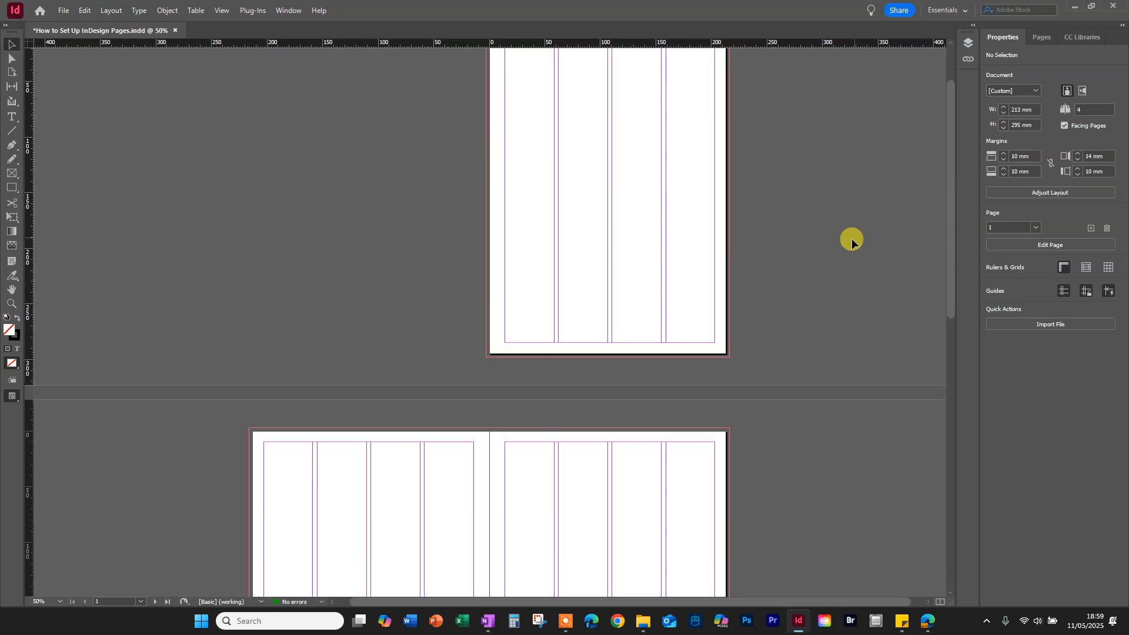
{"action": "scroll", "coordinate": [852, 241], "scroll_direction": "up", "scroll_amount": 2}
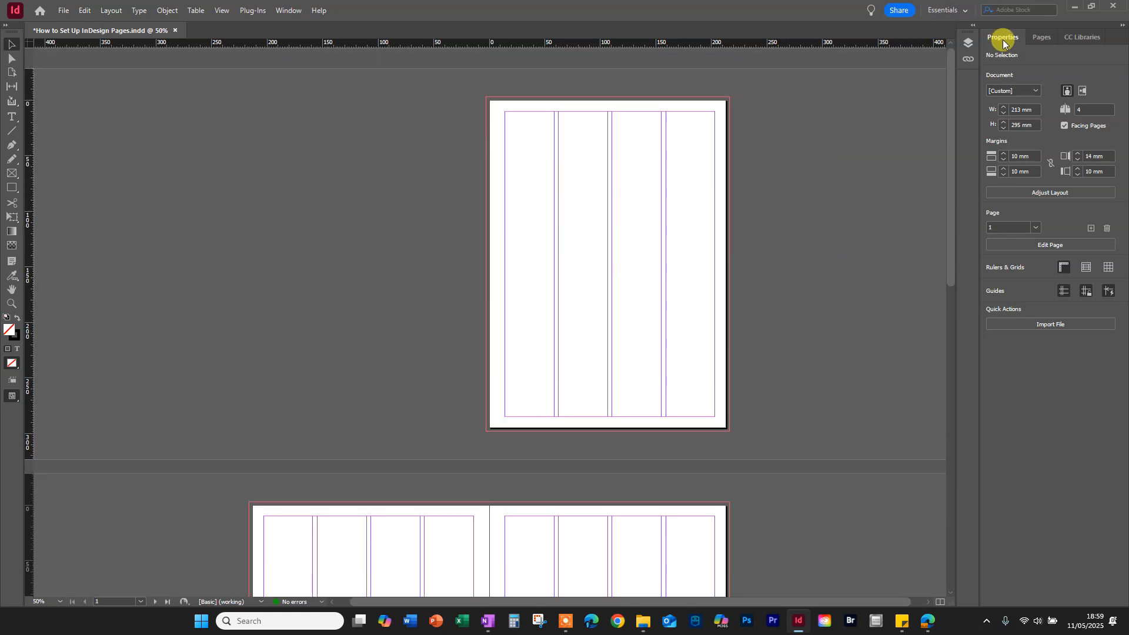
Create a new parent page named "Cover Parent" with the number of pages set to 1
{"action": "left_click", "coordinate": [1042, 38]}
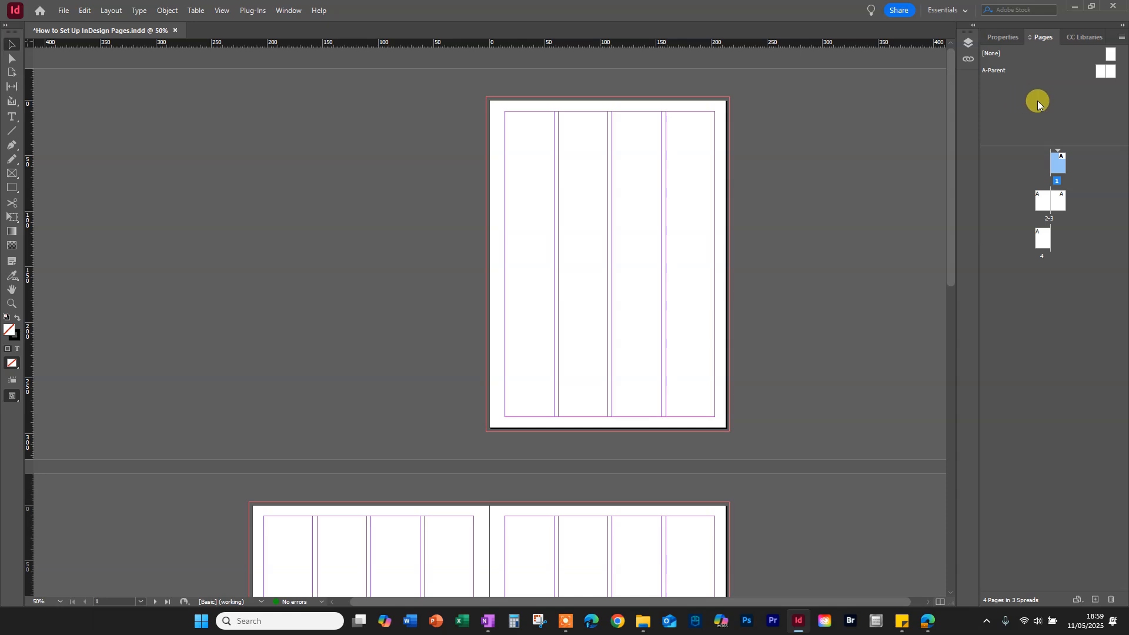
{"action": "right_click", "coordinate": [1009, 96]}
{"action": "left_click", "coordinate": [1028, 102]}
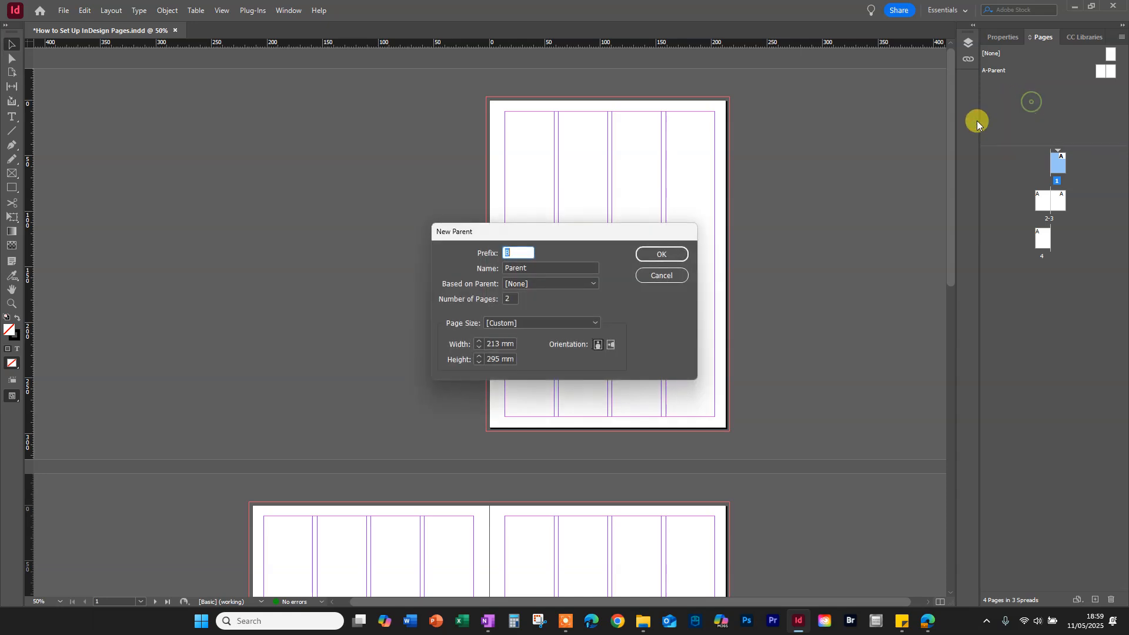
{"action": "left_click", "coordinate": [508, 267]}
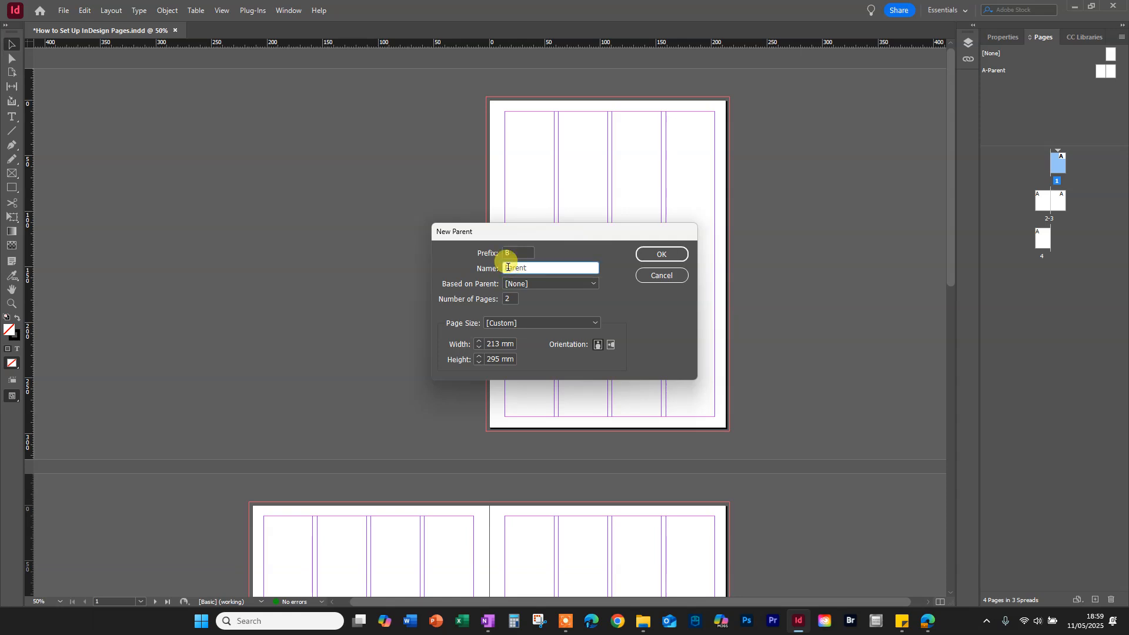
{"action": "type", "text": "Cover"}
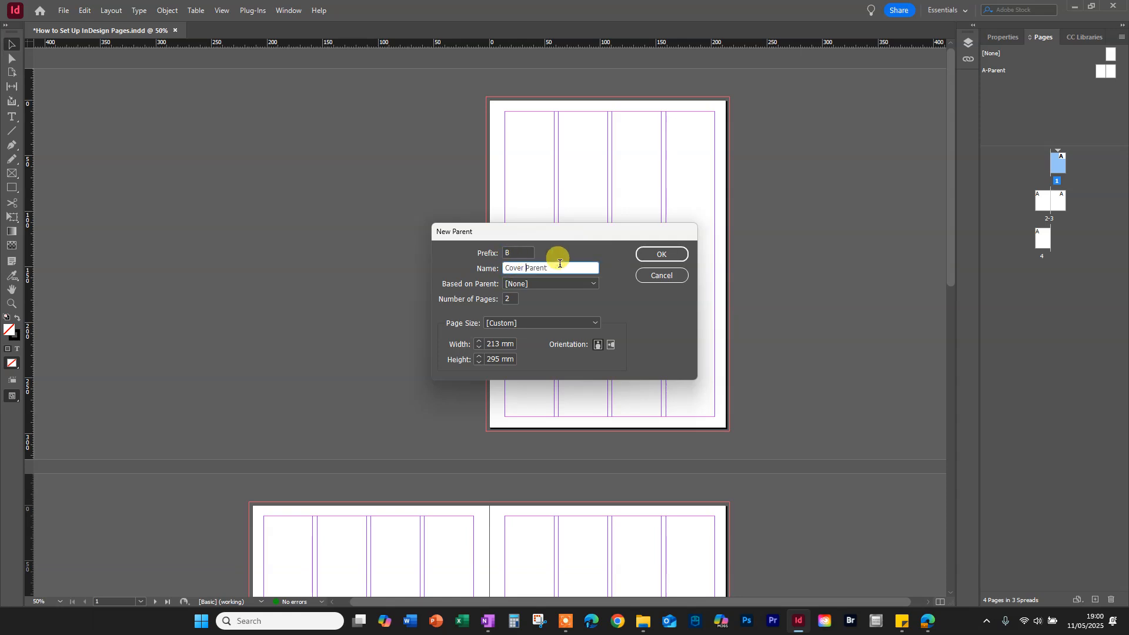
{"action": "double_click", "coordinate": [500, 301]}
{"action": "type", "text": "1"}
{"action": "key", "text": "Return"}
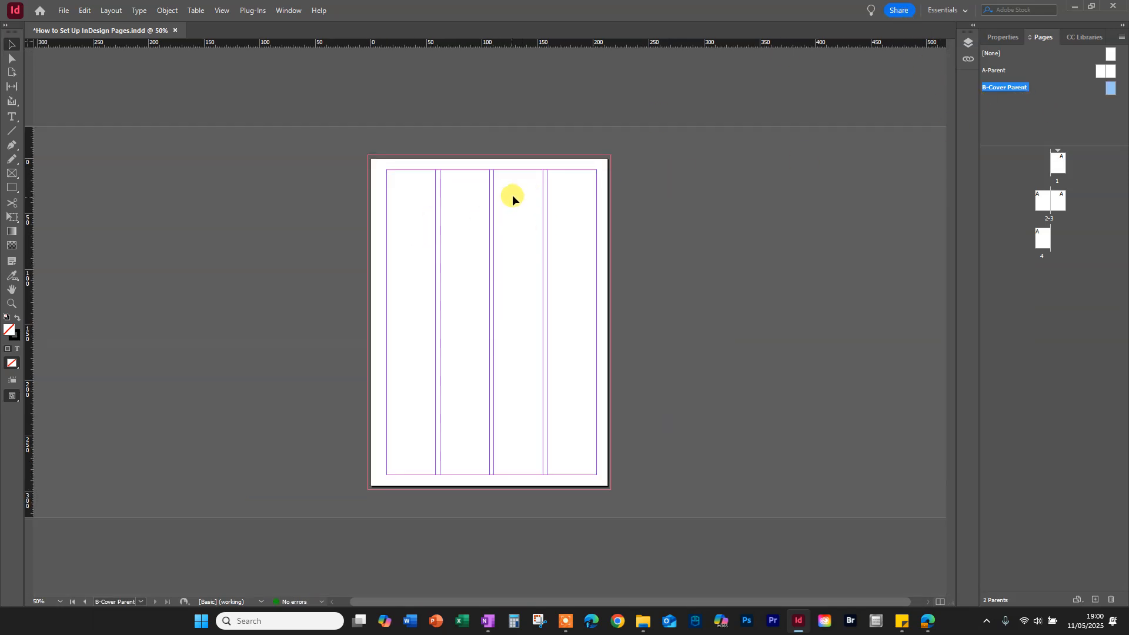
Link the margins of the Cover Parent page and set all four sides to 3 mm
{"action": "left_click", "coordinate": [114, 12]}
{"action": "left_click", "coordinate": [126, 35]}
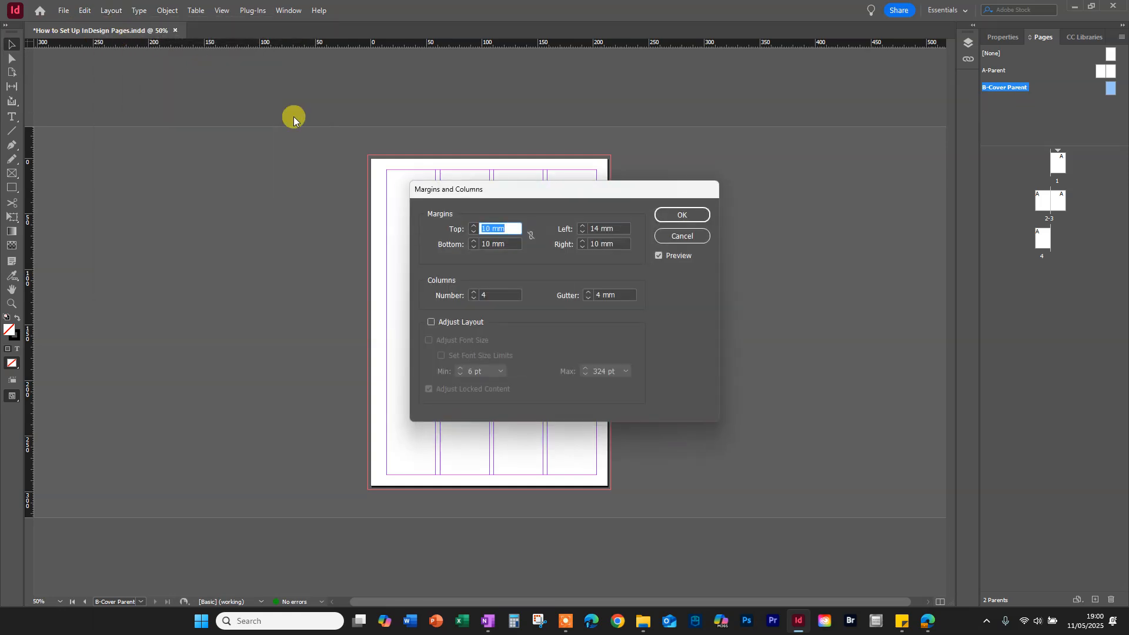
{"action": "left_click", "coordinate": [532, 238]}
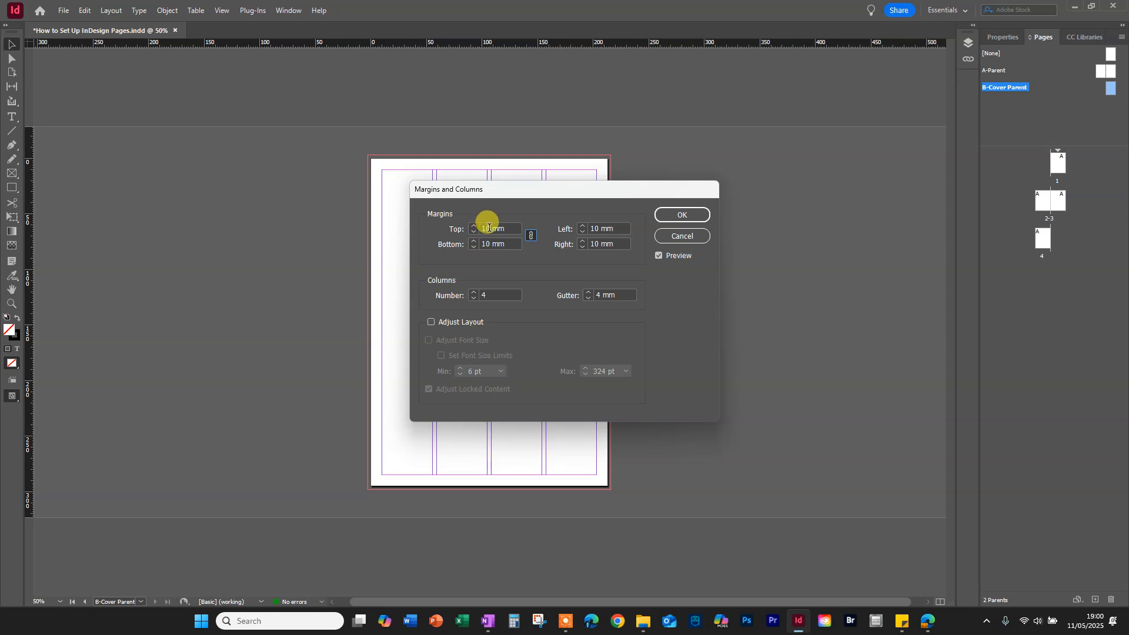
{"action": "left_click", "coordinate": [475, 233]}
{"action": "left_click", "coordinate": [474, 233]}
{"action": "left_click", "coordinate": [475, 233]}
{"action": "left_click", "coordinate": [475, 233]}
{"action": "left_click", "coordinate": [475, 233]}
{"action": "left_click", "coordinate": [475, 233]}
{"action": "left_click", "coordinate": [474, 233]}
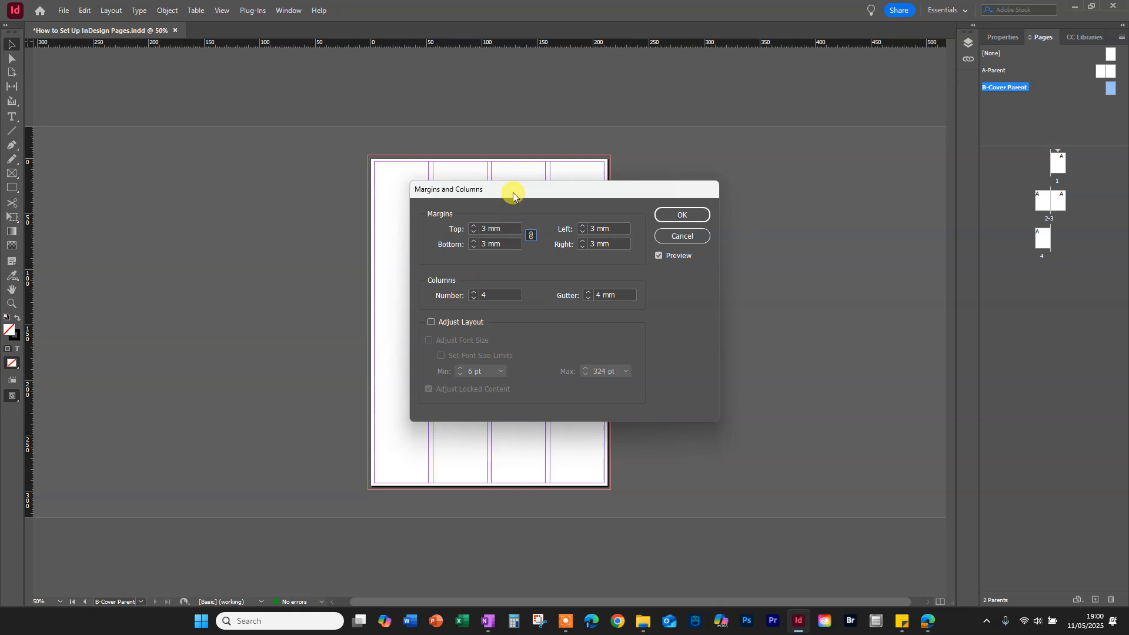
Reduce the Cover Parent page to 1 column and apply the margin and column settings
{"action": "left_click_drag", "start_coordinate": [509, 188], "coordinate": [735, 189]}
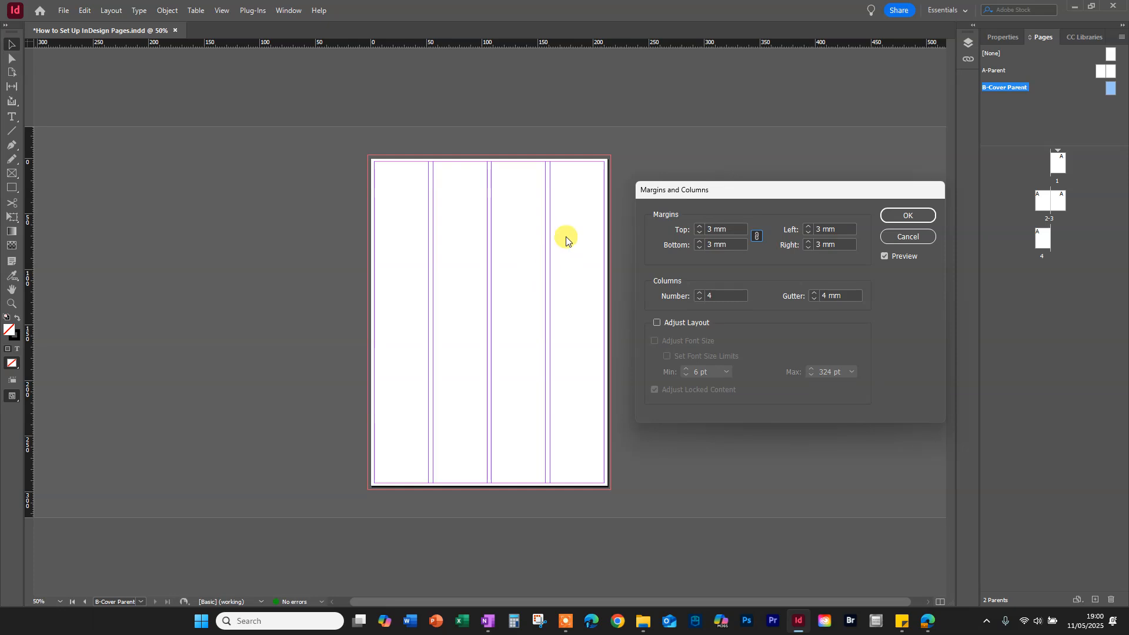
{"action": "left_click", "coordinate": [698, 300]}
{"action": "left_click", "coordinate": [699, 301]}
{"action": "left_click", "coordinate": [699, 300]}
{"action": "left_click_drag", "start_coordinate": [716, 187], "coordinate": [447, 157]}
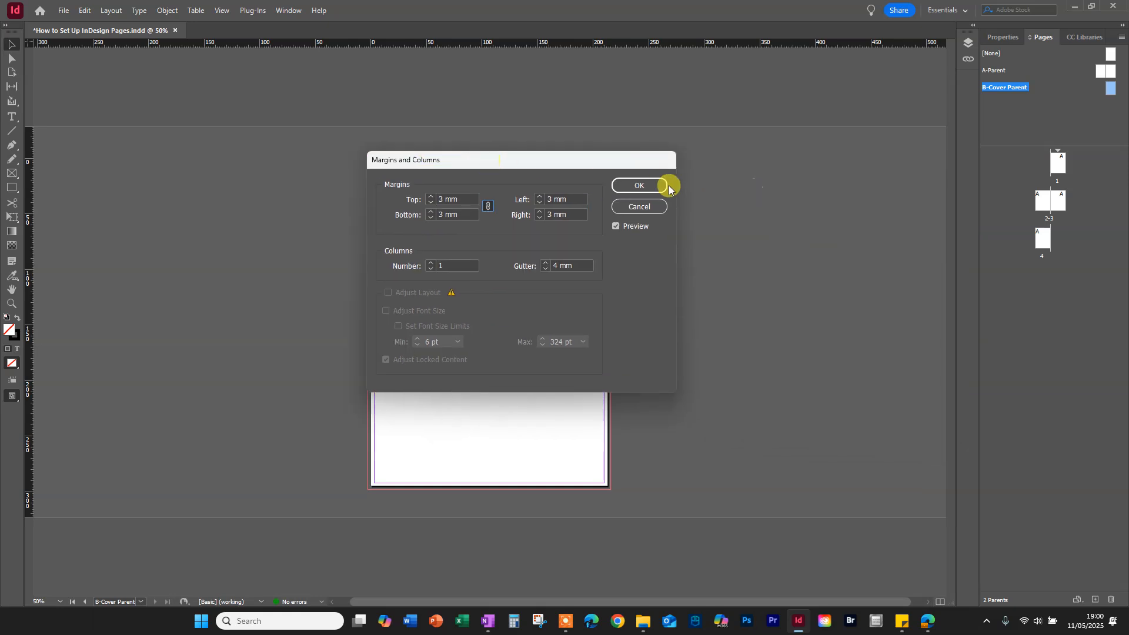
{"action": "left_click", "coordinate": [626, 186]}
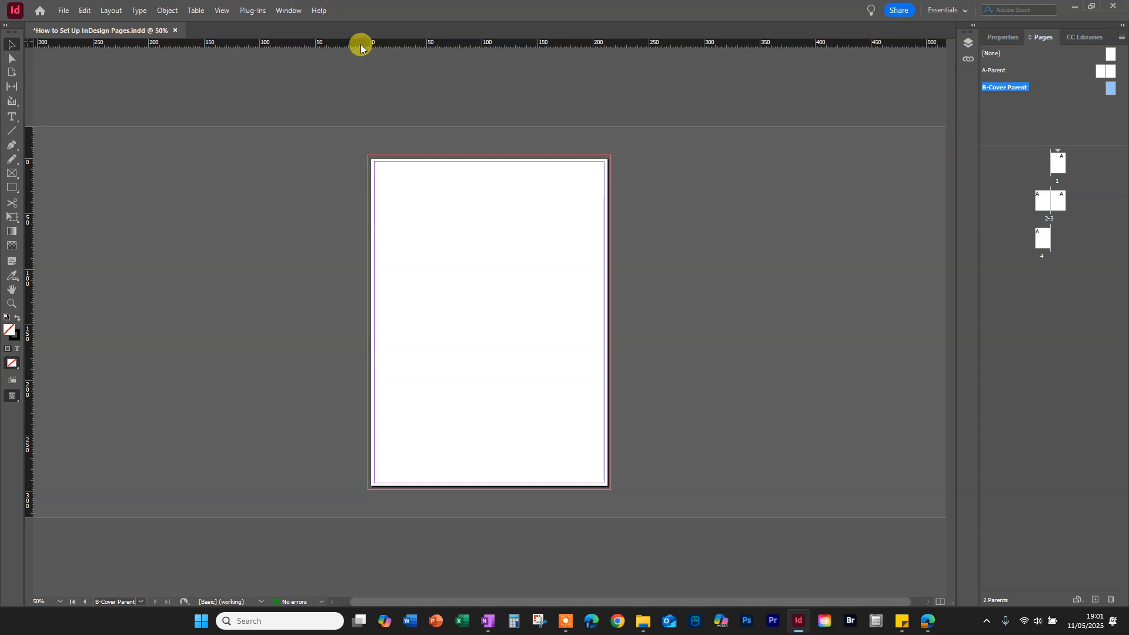
Place two closely spaced horizontal guides about 10 mm below the upper edge of the Cover Parent page
{"action": "left_click_drag", "start_coordinate": [361, 43], "coordinate": [378, 170]}
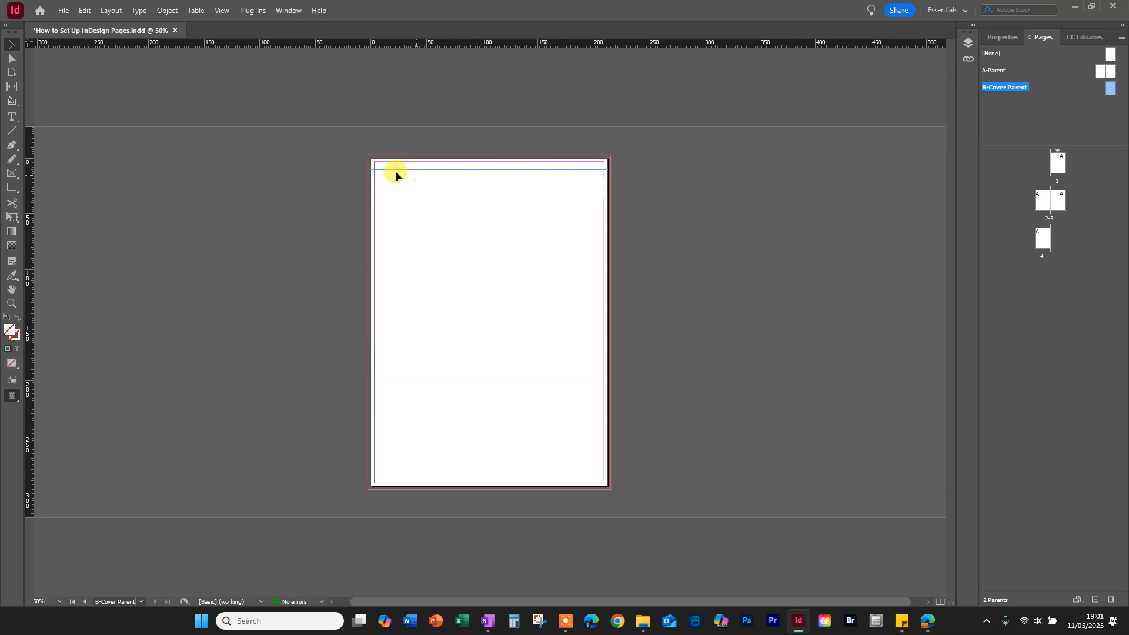
{"action": "left_click_drag", "start_coordinate": [461, 39], "coordinate": [469, 172]}
Draw a text frame about 207 by 44 mm between the side margins below the guides and enter "MAYHEM" in capitals
{"action": "scroll", "coordinate": [424, 253], "scroll_direction": "up", "scroll_amount": 2}
{"action": "left_click", "coordinate": [12, 117]}
{"action": "left_click_drag", "start_coordinate": [309, 109], "coordinate": [767, 205]}
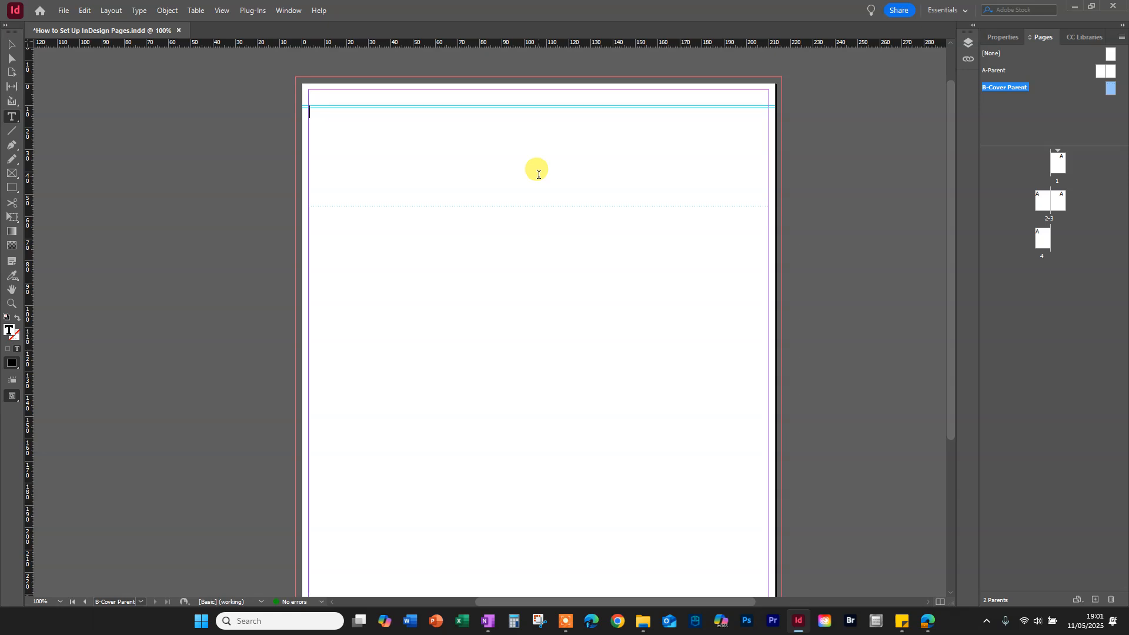
{"action": "type", "text": "m"}
{"action": "key", "text": "Caps_Lock"}
{"action": "type", "text": "MAY"}
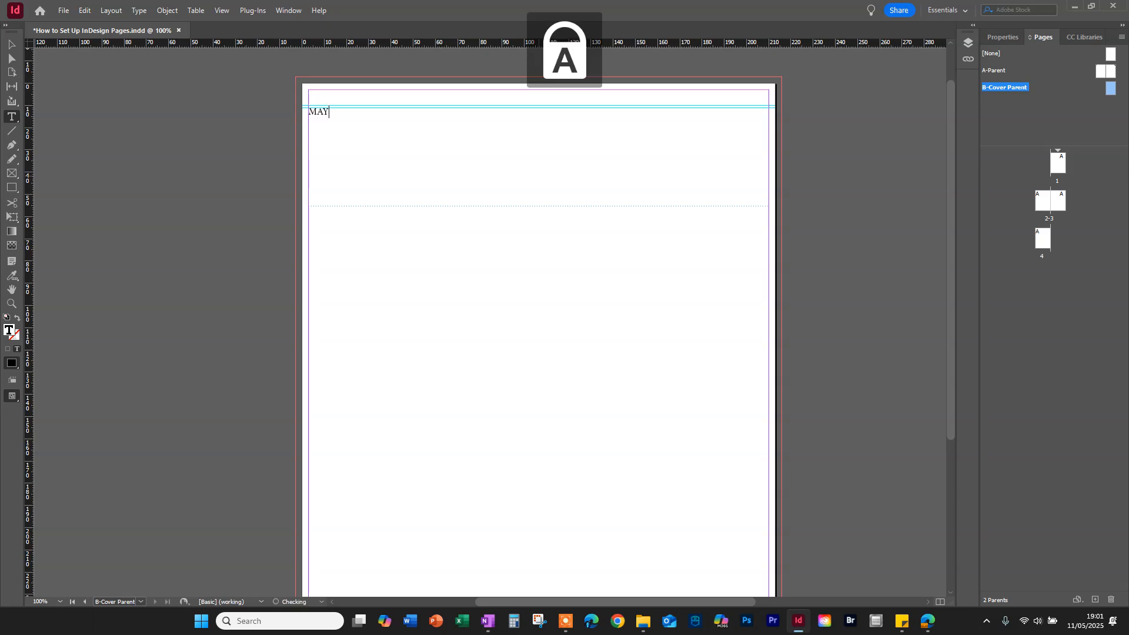
{"action": "type", "text": "HEM"}
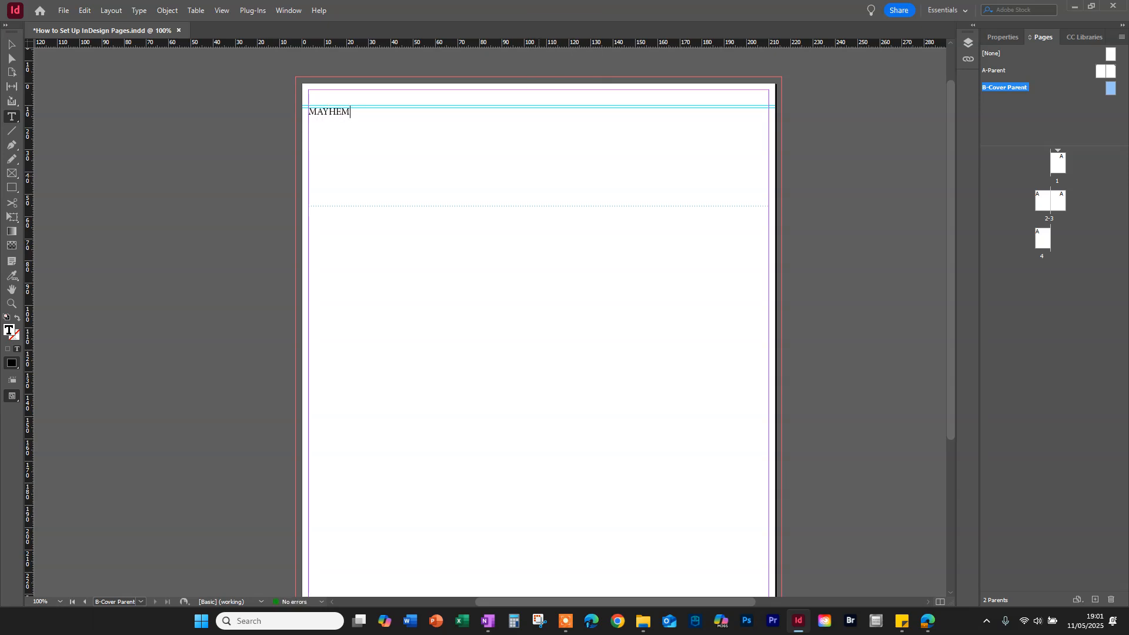
Change the font of the whole MAYHEM title to Doctor Glitch
{"action": "key", "text": "ctrl+a"}
{"action": "left_click", "coordinate": [996, 35]}
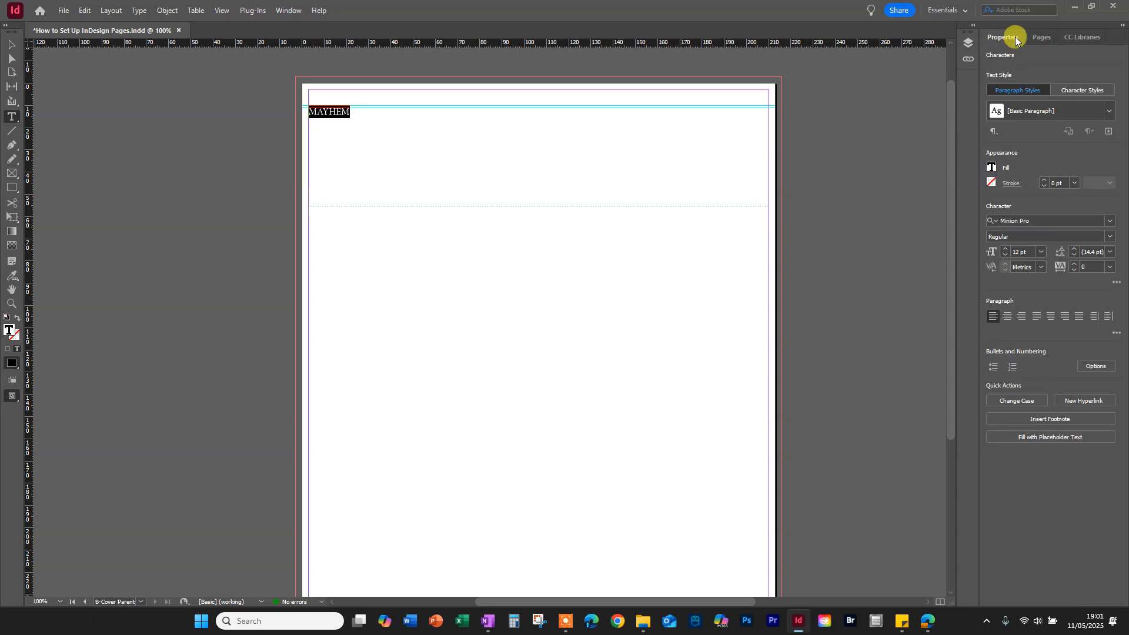
{"action": "left_click", "coordinate": [1020, 219]}
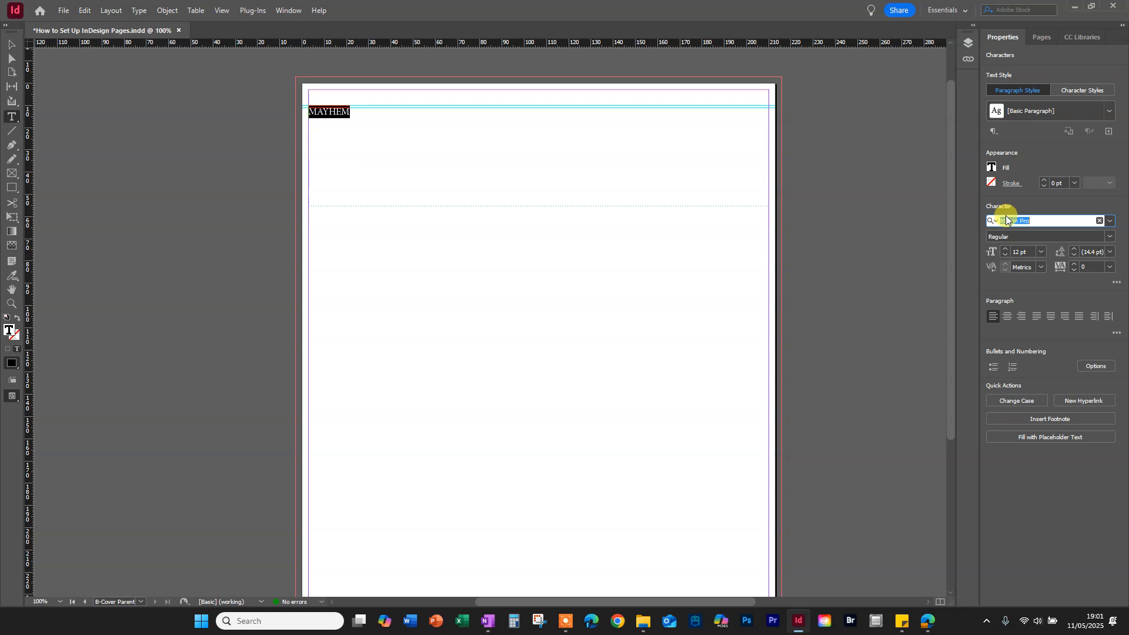
{"action": "type", "text": "Dr"}
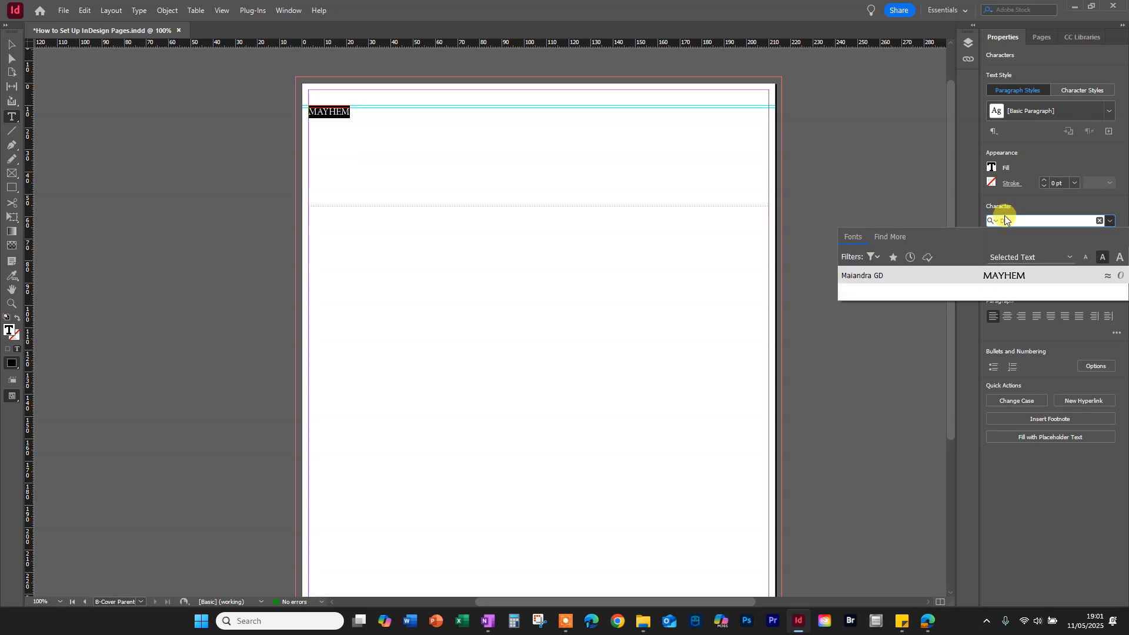
{"action": "key", "text": "BackSpace"}
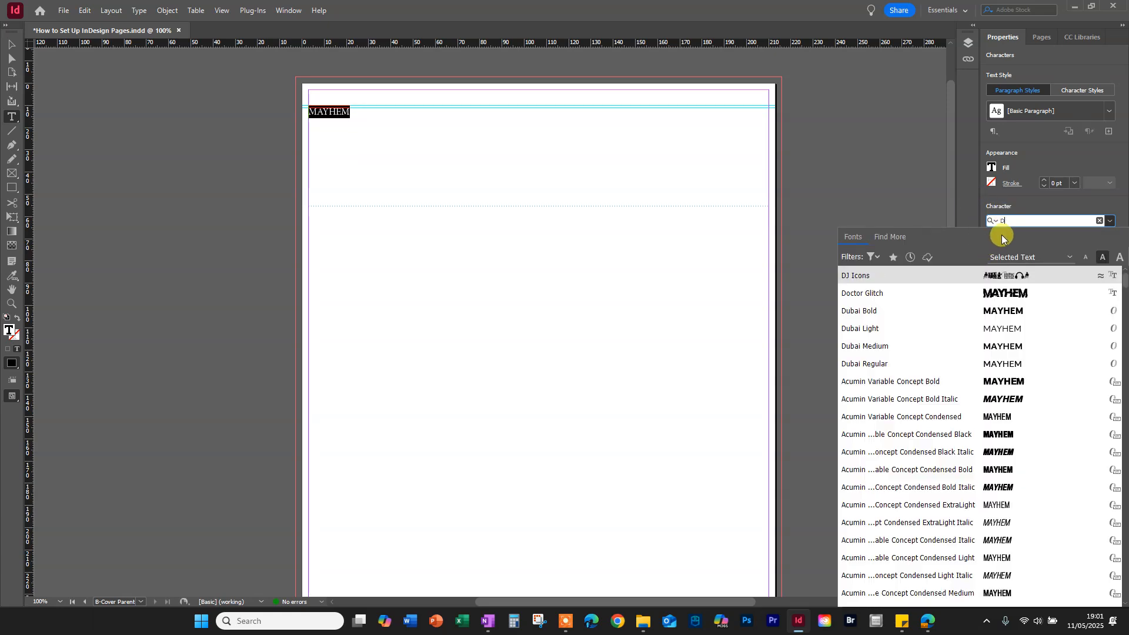
{"action": "left_click", "coordinate": [1026, 299]}
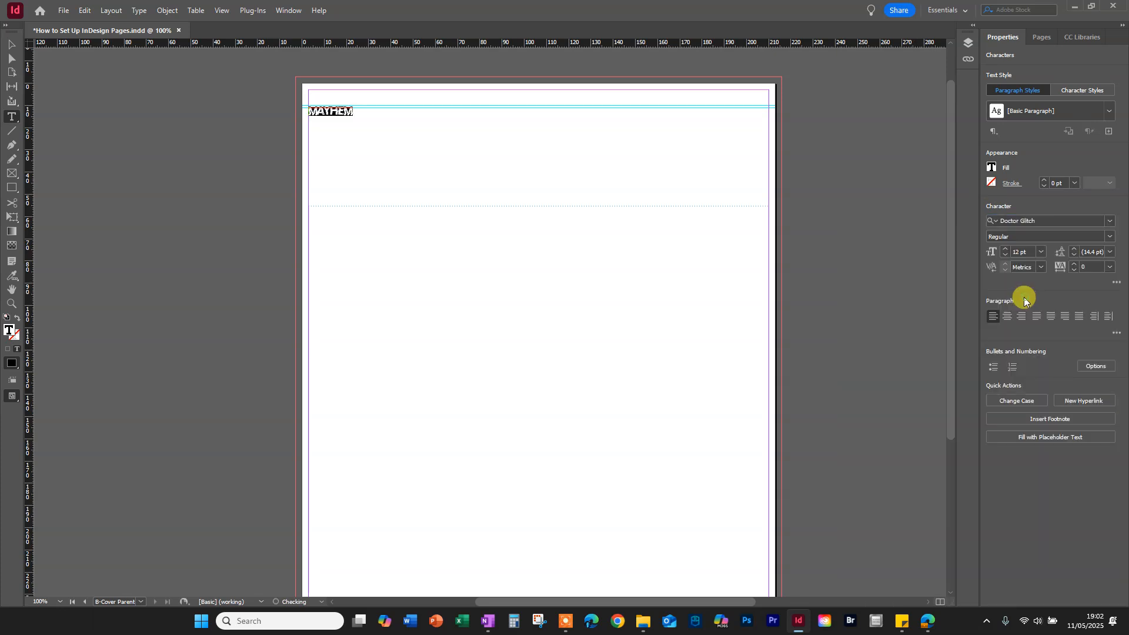
Enlarge the MAYHEM title to 124 pt so that it fills the frame's width on one line
{"action": "key", "text": "ctrl+shift+period"}
{"action": "key", "text": "ctrl+shift+period"}
{"action": "key", "text": "ctrl+shift+period"}
{"action": "key", "text": "ctrl+shift+period"}
{"action": "key", "text": "ctrl+shift+period"}
{"action": "key", "text": "ctrl+shift+period"}
{"action": "key", "text": "ctrl+shift+period"}
{"action": "key", "text": "ctrl+shift+period"}
{"action": "key", "text": "ctrl+shift+period"}
{"action": "key", "text": "ctrl+shift+period"}
{"action": "key", "text": "ctrl+shift+period"}
{"action": "key", "text": "ctrl+shift+period"}
{"action": "key", "text": "ctrl+shift+period"}
{"action": "key", "text": "ctrl+shift+period"}
{"action": "key", "text": "ctrl+shift+period"}
{"action": "key", "text": "ctrl+shift+period"}
{"action": "key", "text": "ctrl+shift+period"}
{"action": "key", "text": "ctrl+shift+period"}
{"action": "key", "text": "ctrl+shift+period"}
{"action": "key", "text": "ctrl+shift+period"}
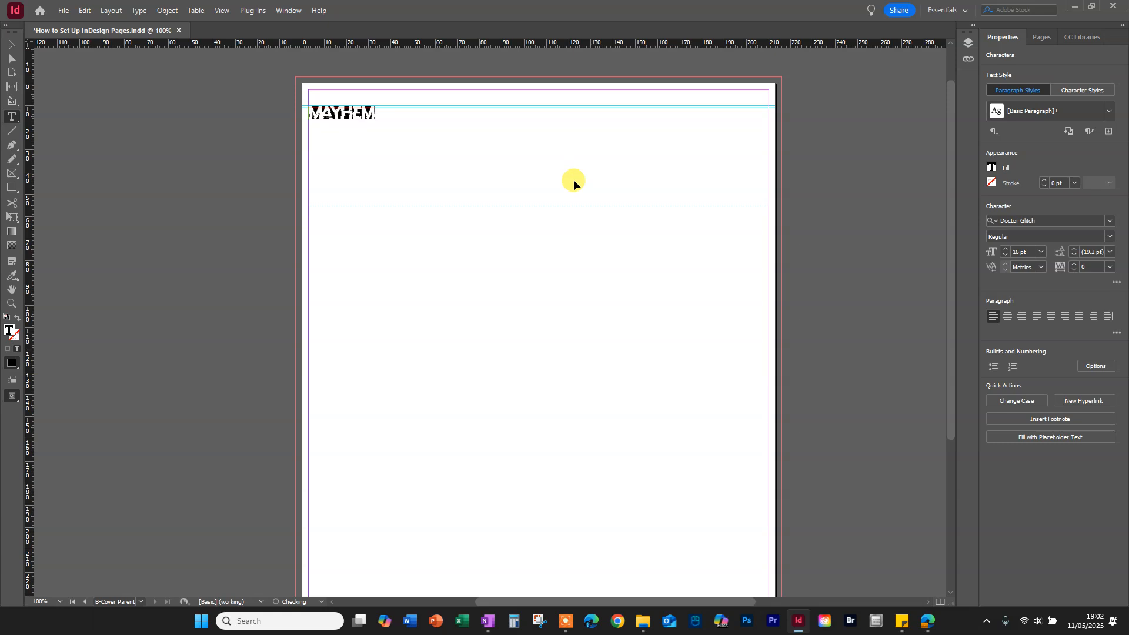
{"action": "key", "text": "ctrl+shift+period"}
{"action": "key", "text": "ctrl+shift+period"}
{"action": "key", "text": "ctrl+shift+period"}
{"action": "key", "text": "ctrl+shift+period"}
{"action": "key", "text": "ctrl+shift+period"}
{"action": "key", "text": "ctrl+shift+period"}
{"action": "key", "text": "ctrl+shift+period"}
{"action": "key", "text": "ctrl+shift+period"}
{"action": "key", "text": "ctrl+shift+period"}
{"action": "key", "text": "ctrl+shift+period"}
{"action": "key", "text": "ctrl+shift+period"}
{"action": "key", "text": "ctrl+shift+period"}
{"action": "key", "text": "ctrl+shift+period"}
{"action": "key", "text": "ctrl+shift+period"}
{"action": "key", "text": "ctrl+shift+period"}
{"action": "key", "text": "ctrl+shift+period"}
{"action": "key", "text": "ctrl+shift+period"}
{"action": "key", "text": "ctrl+shift+period"}
{"action": "key", "text": "ctrl+shift+period"}
{"action": "key", "text": "ctrl+shift+period"}
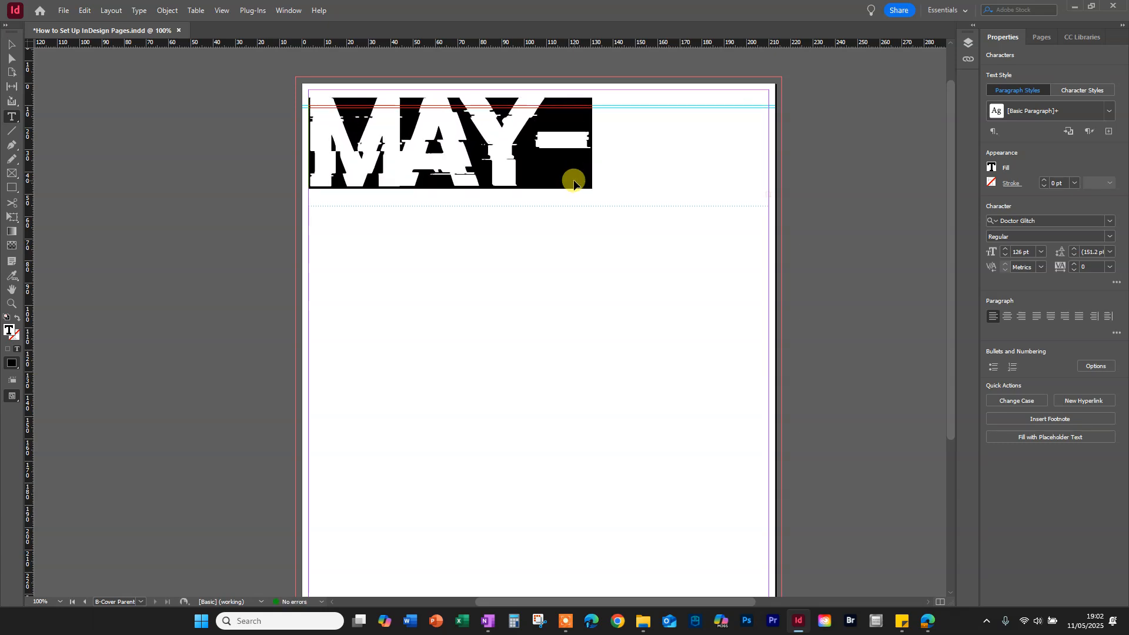
{"action": "type", "text": ">"}
{"action": "key", "text": "ctrl+z"}
{"action": "key", "text": "ctrl+shift+comma"}
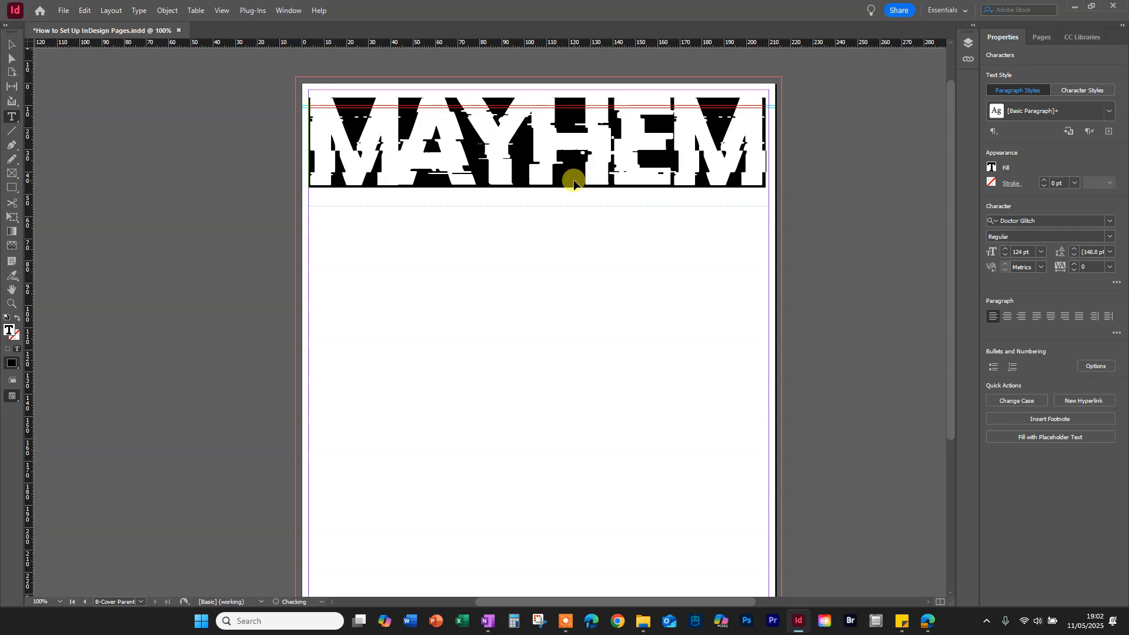
Move the MAYHEM frame down so the letter tops meet the guides, and shorten the frame to end just below the letters
{"action": "left_click", "coordinate": [12, 44]}
{"action": "left_click_drag", "start_coordinate": [511, 131], "coordinate": [512, 135]}
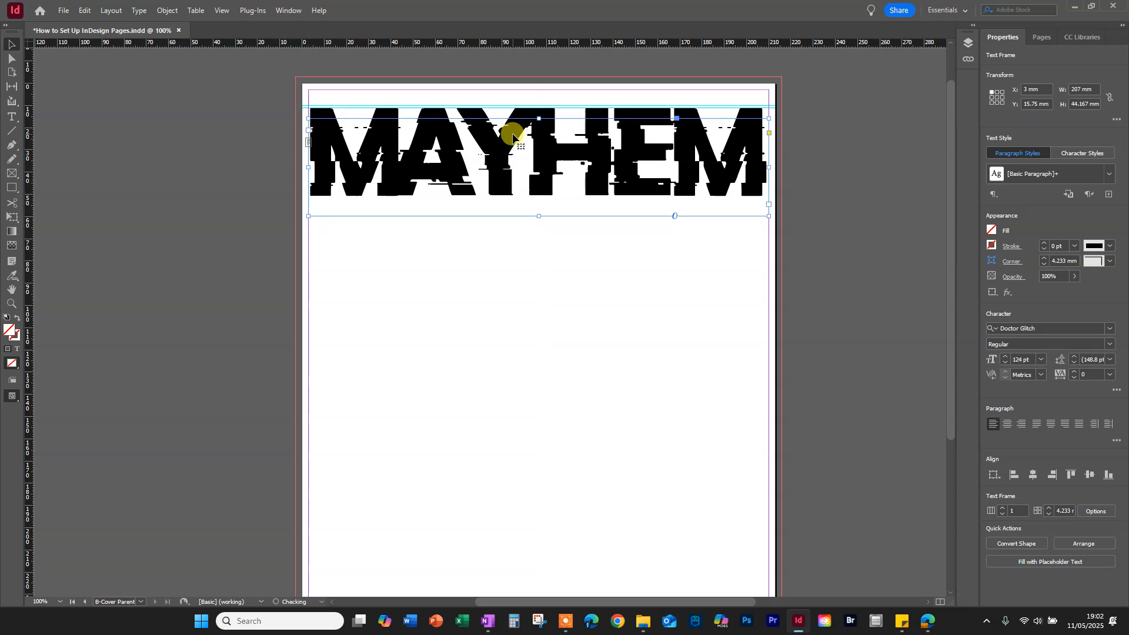
{"action": "mouse_move", "coordinate": [541, 216]}
{"action": "left_mouse_down"}
{"action": "mouse_move", "coordinate": [537, 193]}
{"action": "mouse_move", "coordinate": [548, 197]}
{"action": "left_mouse_up"}
{"action": "left_click", "coordinate": [844, 198]}
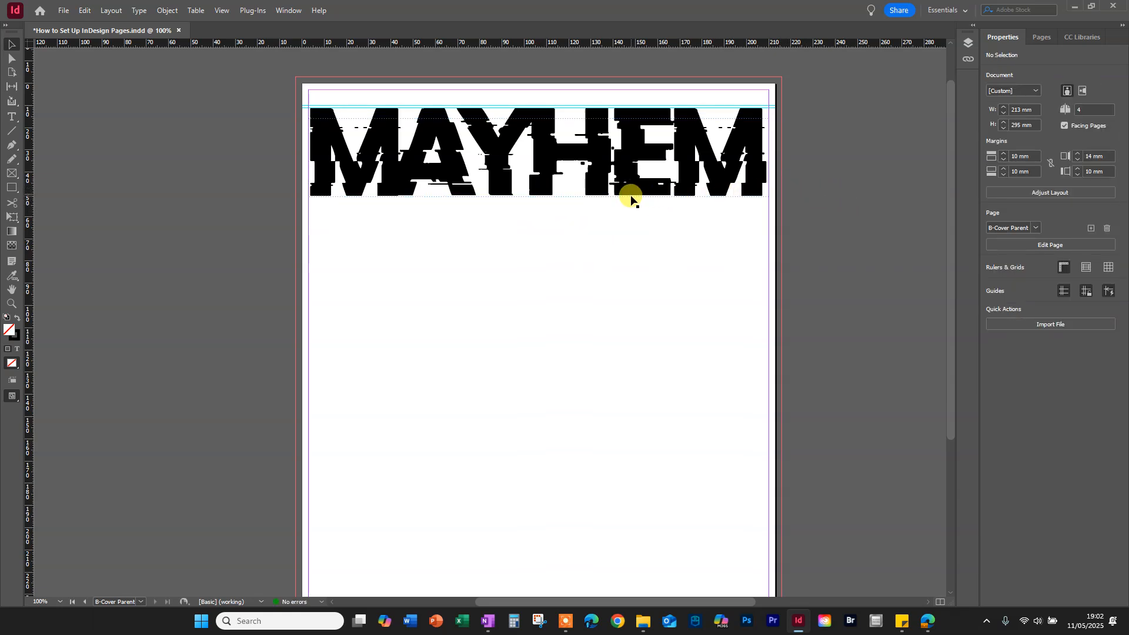
{"action": "key", "text": "ctrl+0"}
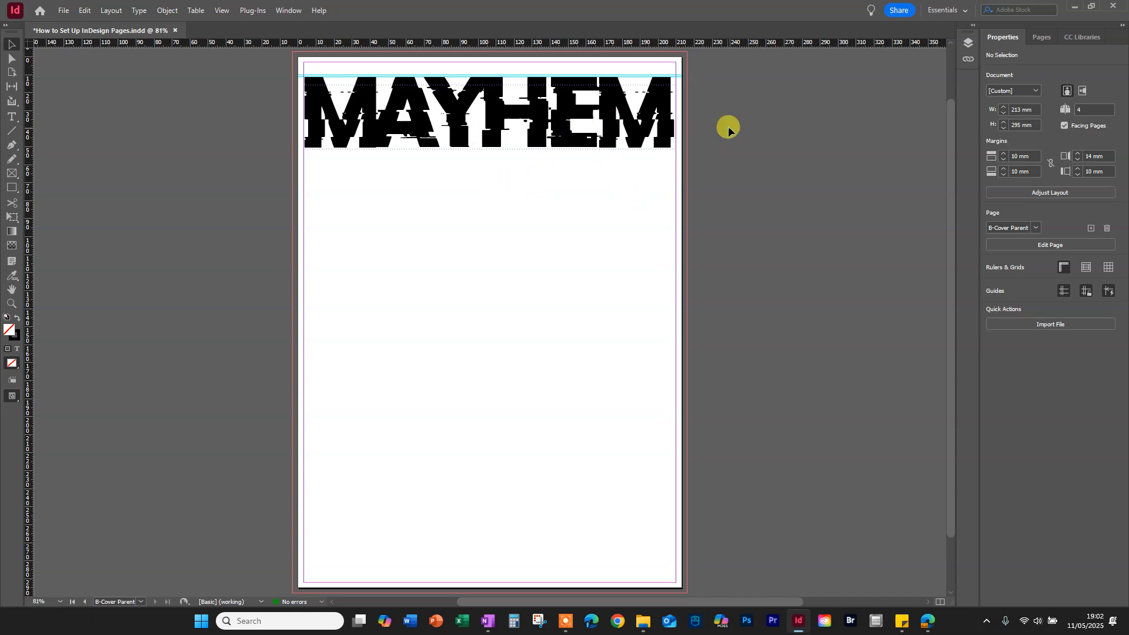
Place a vertical guide on the Cover Parent page about 70 mm from its left edge
{"action": "left_click", "coordinate": [1040, 37]}
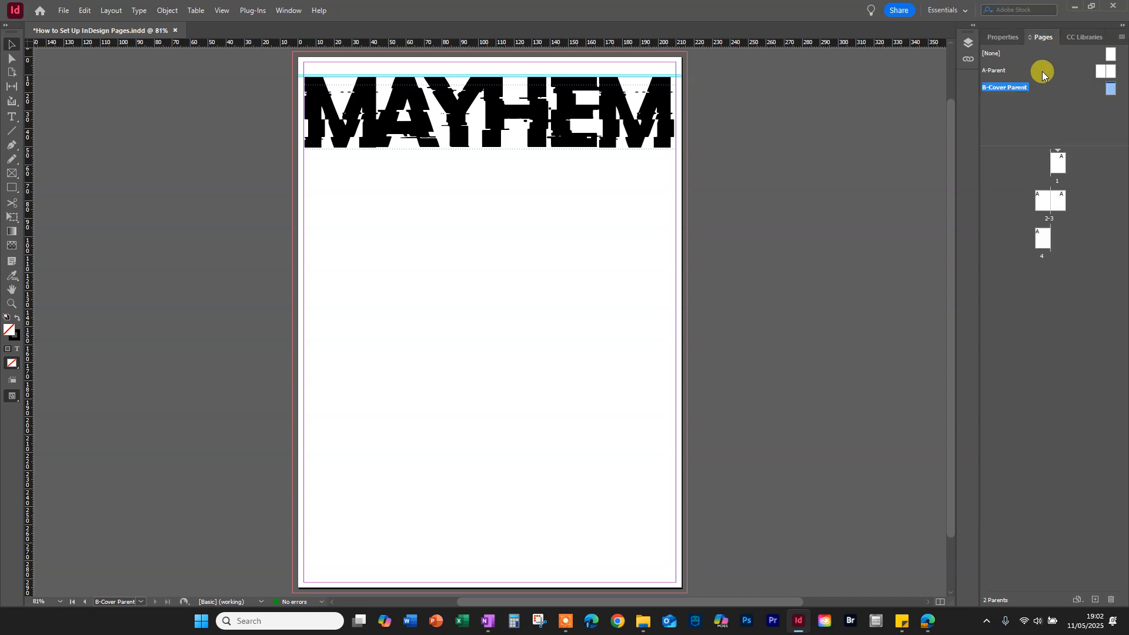
{"action": "left_click", "coordinate": [1109, 91]}
{"action": "left_click_drag", "start_coordinate": [31, 186], "coordinate": [424, 172]}
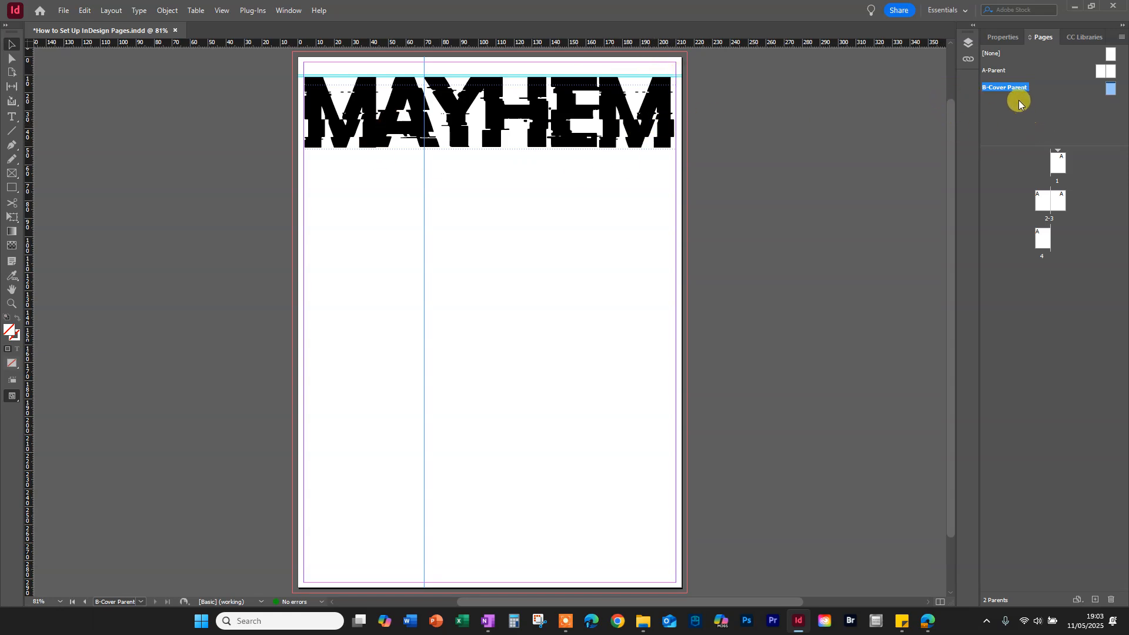
Apply the B-Cover Parent to page 1 and view the resulting cover page
{"action": "left_click_drag", "start_coordinate": [998, 89], "coordinate": [1060, 167]}
{"action": "double_click", "coordinate": [1060, 167]}
{"action": "scroll", "coordinate": [712, 252], "scroll_direction": "down", "scroll_amount": 5}
{"action": "scroll", "coordinate": [699, 247], "scroll_direction": "up", "scroll_amount": 3}
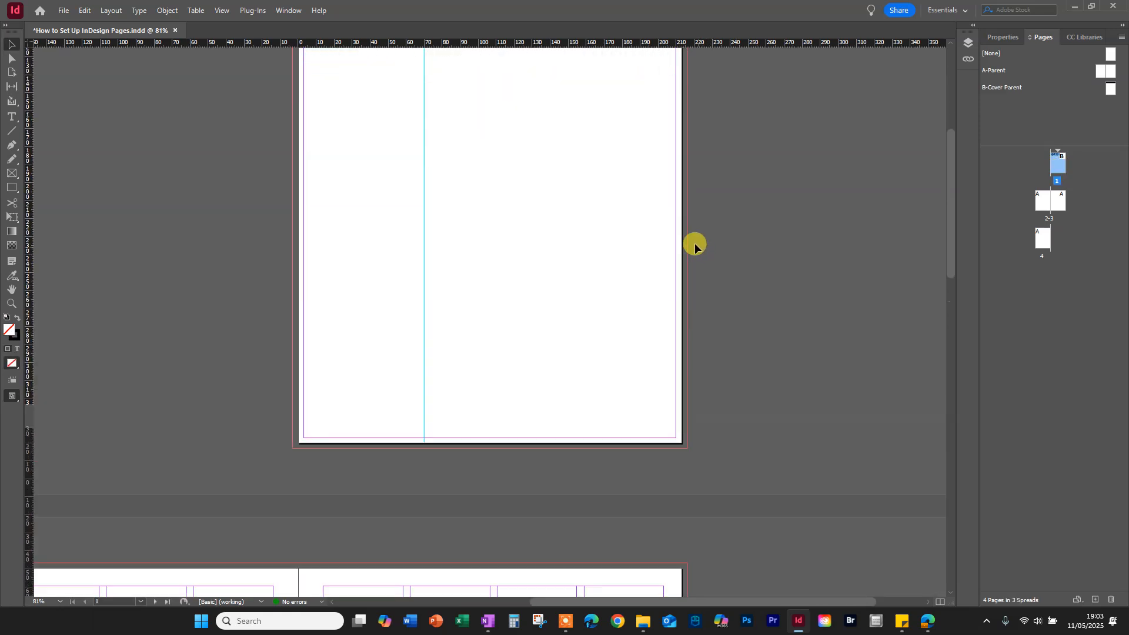
{"action": "scroll", "coordinate": [695, 247], "scroll_direction": "up", "scroll_amount": 2}
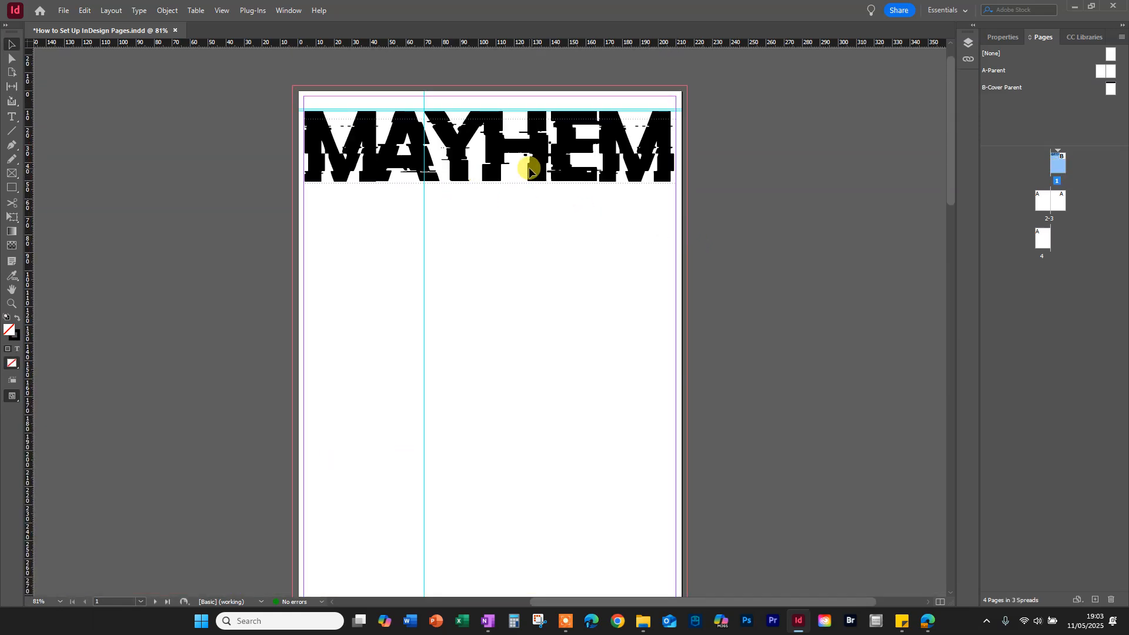
{"action": "scroll", "coordinate": [697, 196], "scroll_direction": "down", "scroll_amount": 10}
{"action": "scroll", "coordinate": [699, 201], "scroll_direction": "up", "scroll_amount": 10}
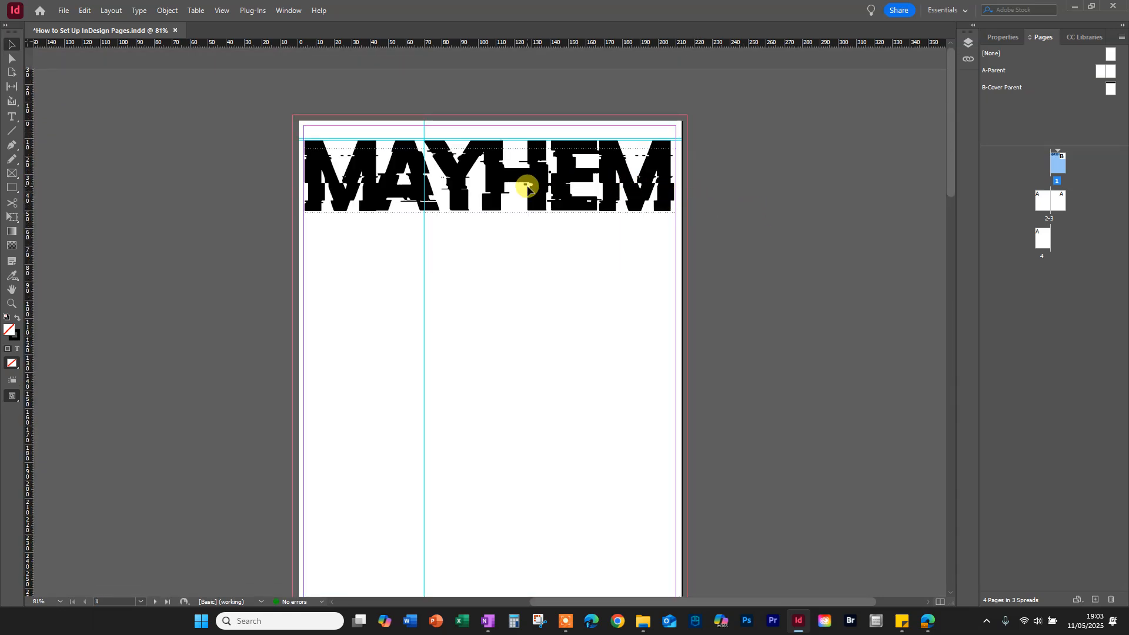
{"action": "left_click", "coordinate": [1055, 169]}
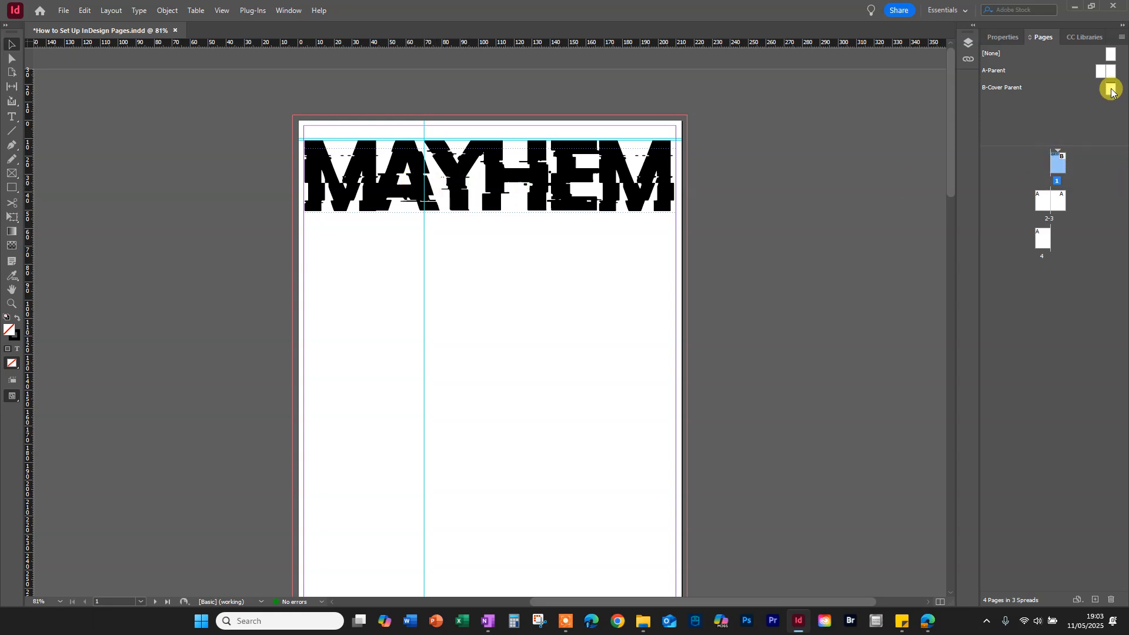
Recolour the MAYHEM title on the B-Cover Parent to pure red (ff0000) and return to page 1 to check the cover
{"action": "double_click", "coordinate": [1110, 88]}
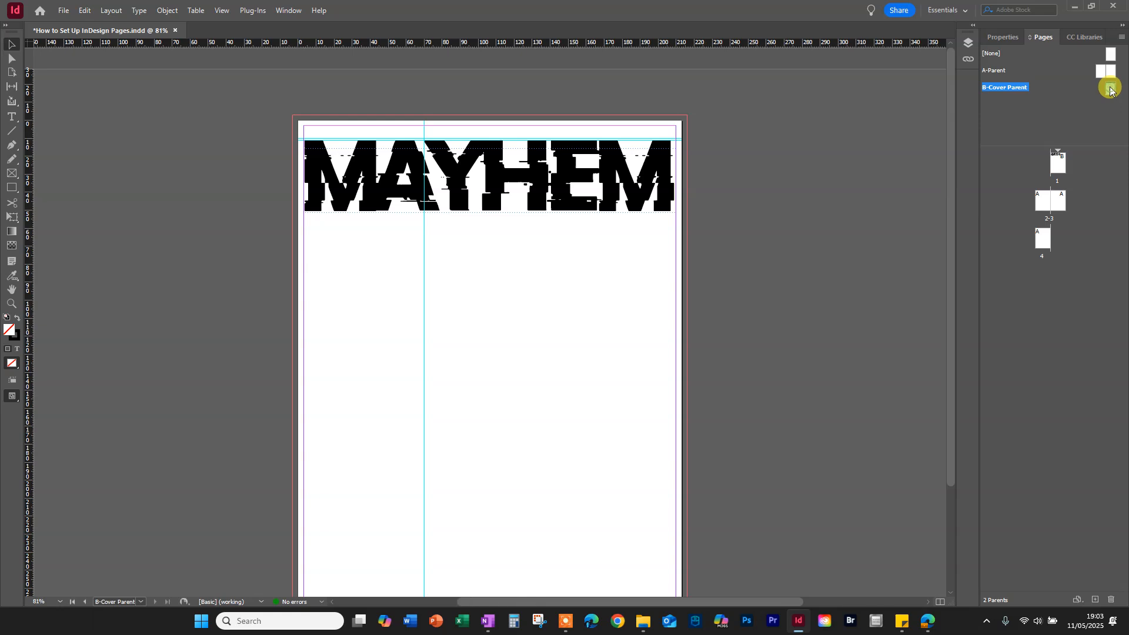
{"action": "left_click", "coordinate": [531, 168]}
{"action": "double_click", "coordinate": [530, 167]}
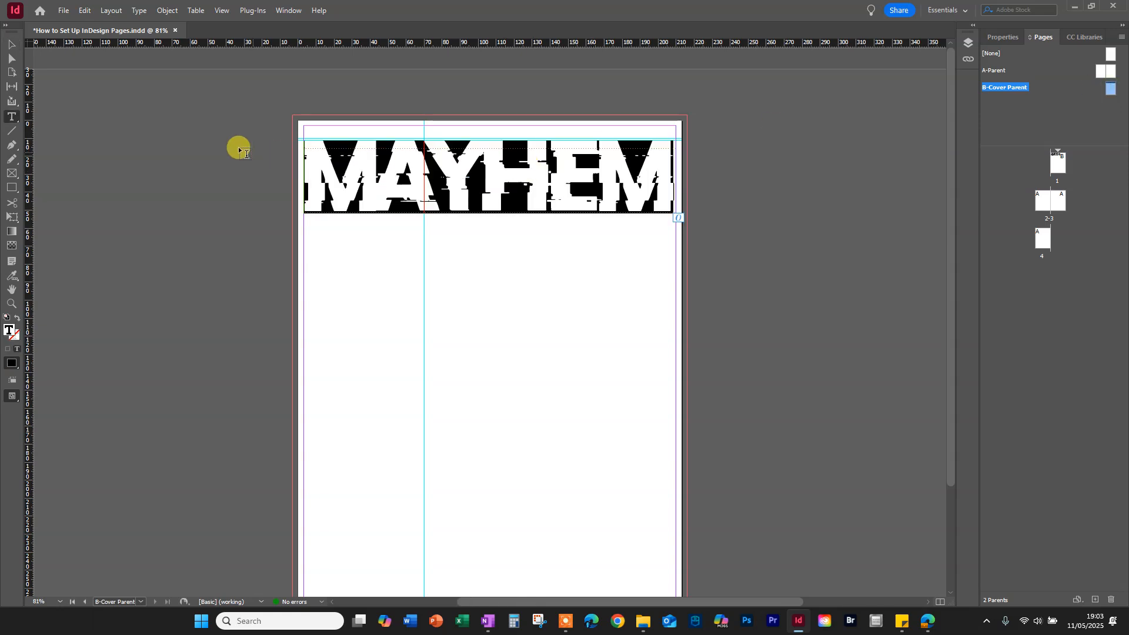
{"action": "double_click", "coordinate": [7, 332]}
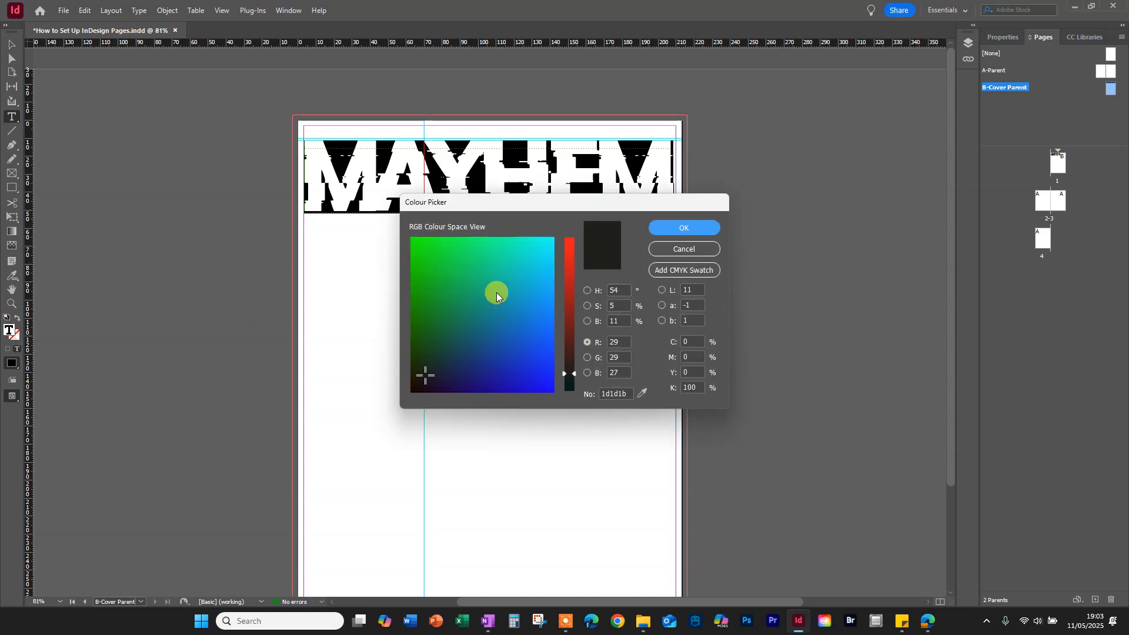
{"action": "left_click", "coordinate": [570, 240]}
{"action": "left_click_drag", "start_coordinate": [572, 241], "coordinate": [574, 238]}
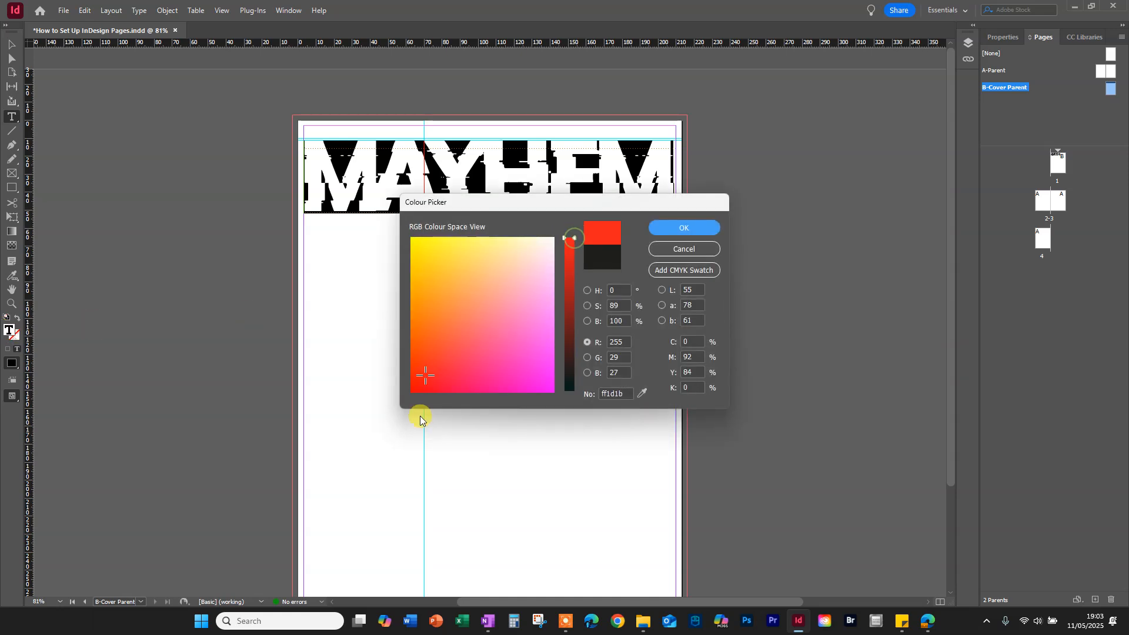
{"action": "left_click_drag", "start_coordinate": [423, 373], "coordinate": [406, 396]}
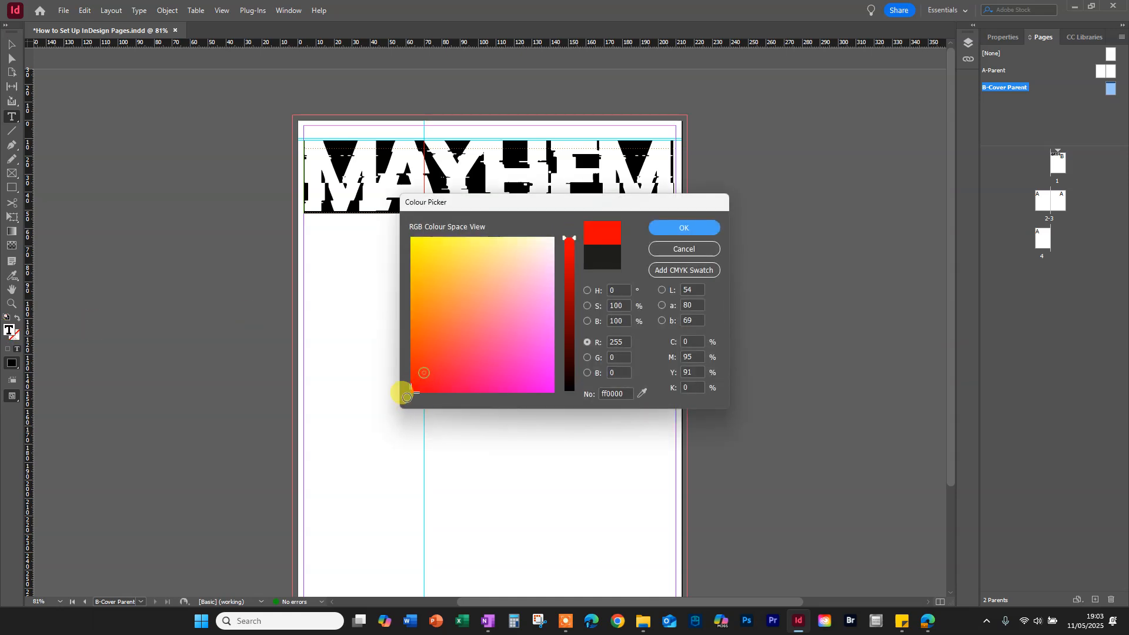
{"action": "left_click", "coordinate": [686, 228]}
{"action": "left_click", "coordinate": [768, 222]}
{"action": "left_click", "coordinate": [1061, 163]}
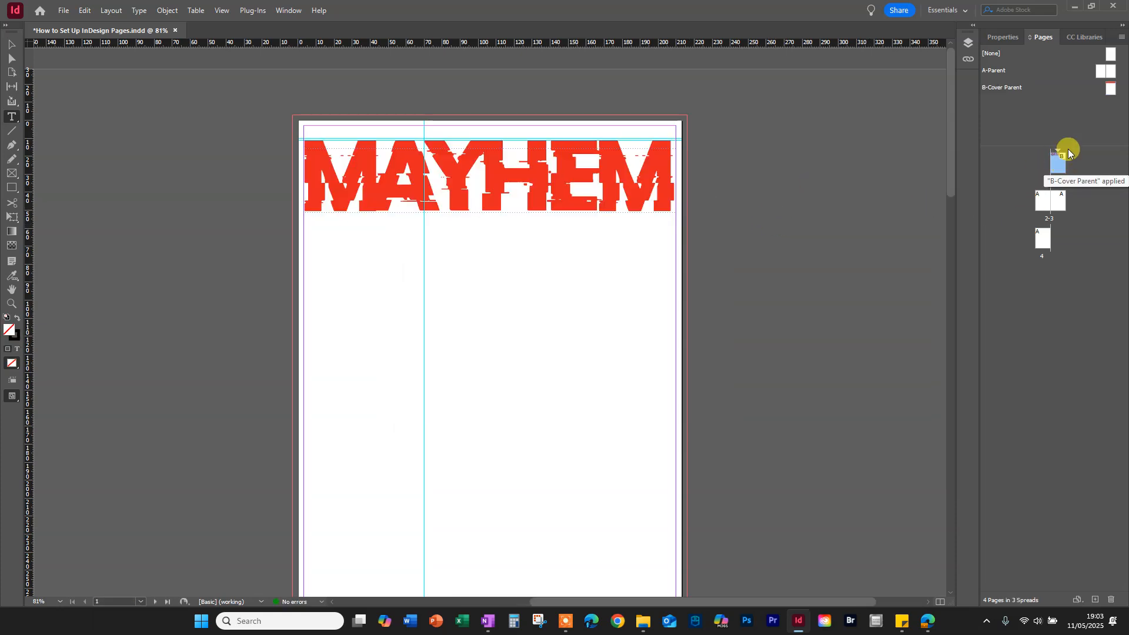
On the B-Cover Parent, add a text frame directly below the masthead's final M, ending at the margin, reading "£6.99 US$8.99"
{"action": "double_click", "coordinate": [1111, 88]}
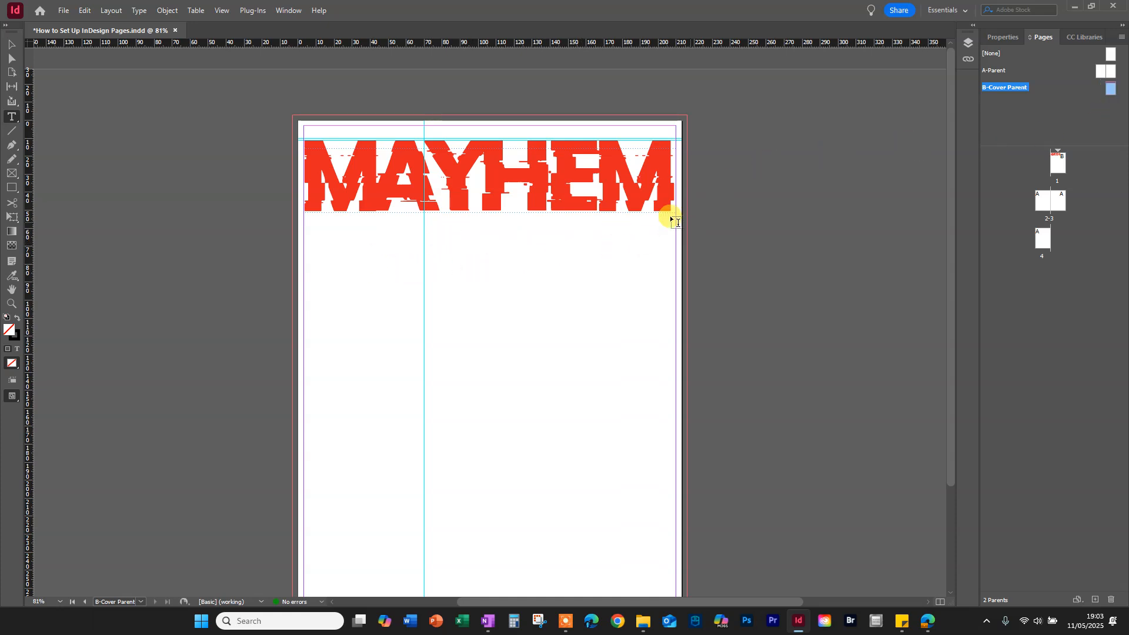
{"action": "scroll", "coordinate": [557, 305], "scroll_direction": "down", "scroll_amount": 3}
{"action": "scroll", "coordinate": [558, 304], "scroll_direction": "up", "scroll_amount": 3}
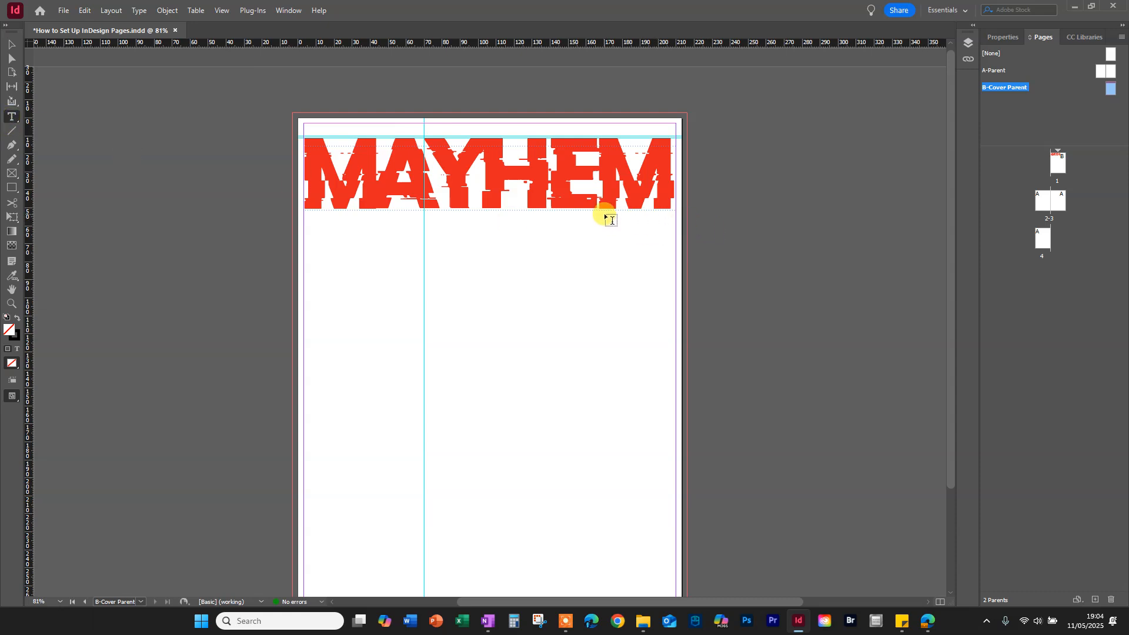
{"action": "left_click_drag", "start_coordinate": [600, 210], "coordinate": [676, 228]}
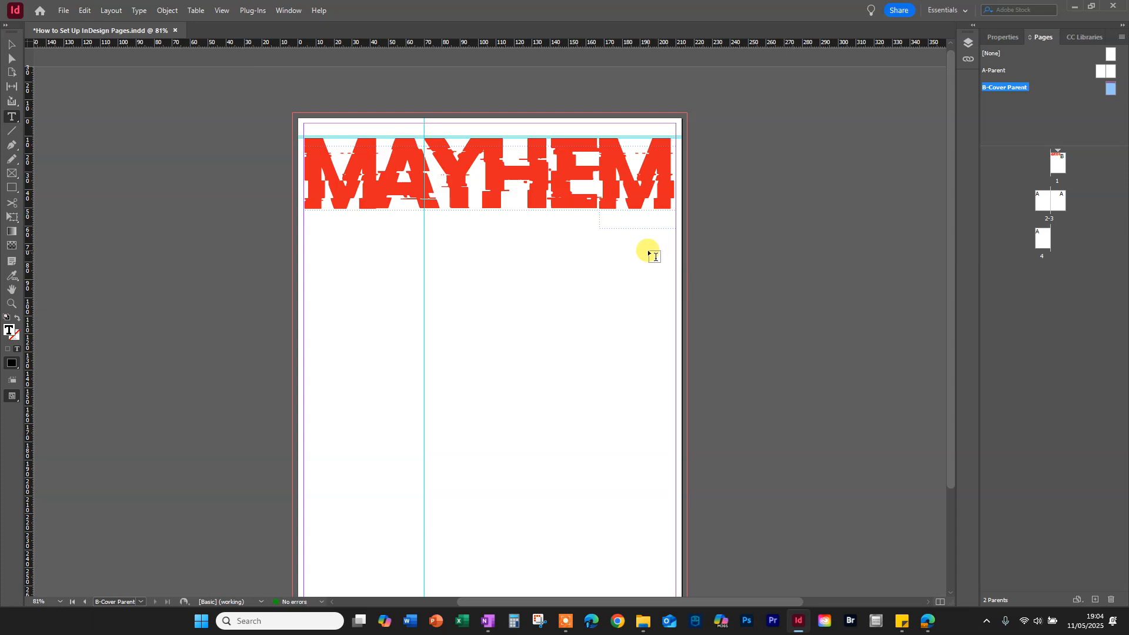
{"action": "type", "text": "£6.99 US$8.99"}
{"action": "left_click", "coordinate": [609, 214]}
{"action": "type", "text": ".99 US$8.99"}
{"action": "left_click", "coordinate": [635, 214]}
{"action": "type", "text": ".99"}
Format the price text on the cover parent in Arial Black at 14 pt
{"action": "left_click_drag", "start_coordinate": [642, 206], "coordinate": [586, 207]}
{"action": "left_click", "coordinate": [1001, 37]}
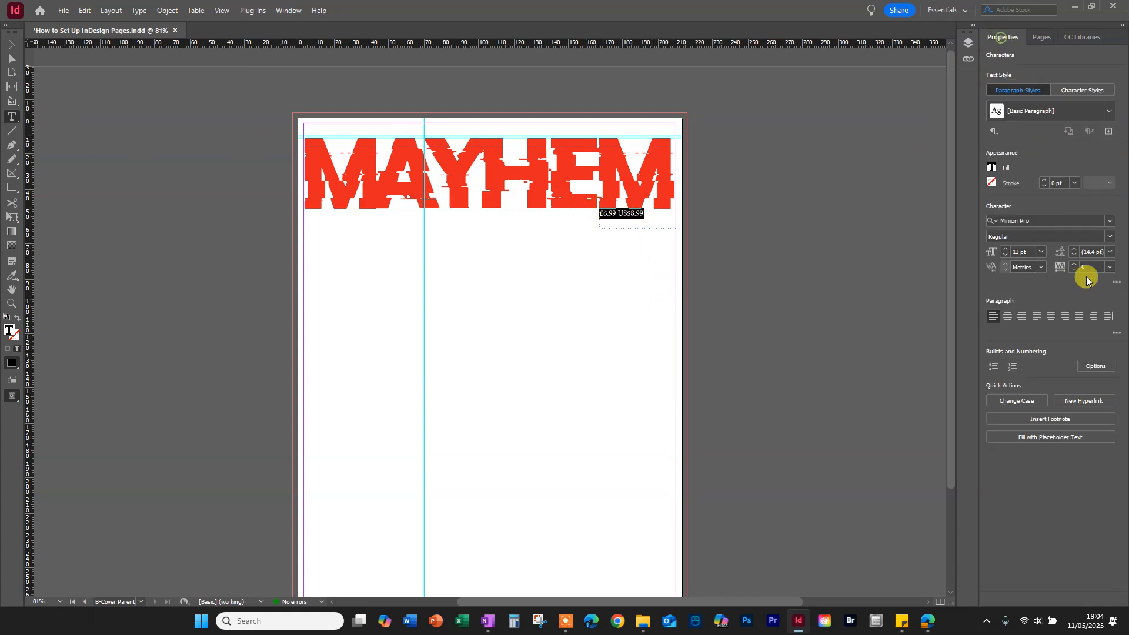
{"action": "double_click", "coordinate": [1022, 221]}
{"action": "left_click_drag", "start_coordinate": [1015, 219], "coordinate": [997, 221]}
{"action": "type", "text": "ari"}
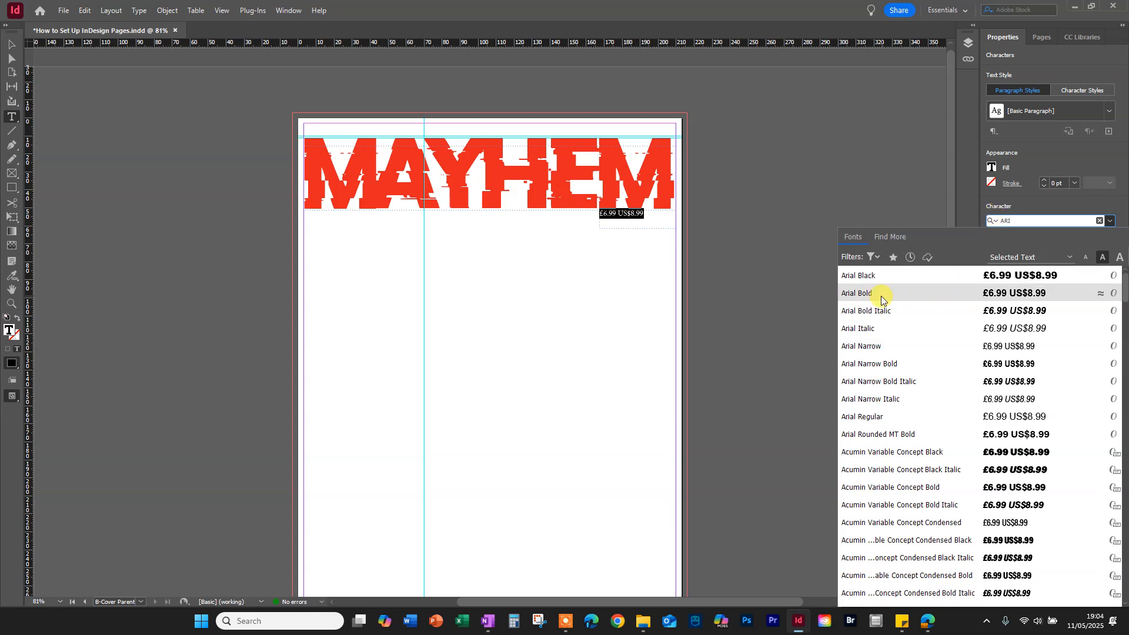
{"action": "left_click", "coordinate": [883, 276]}
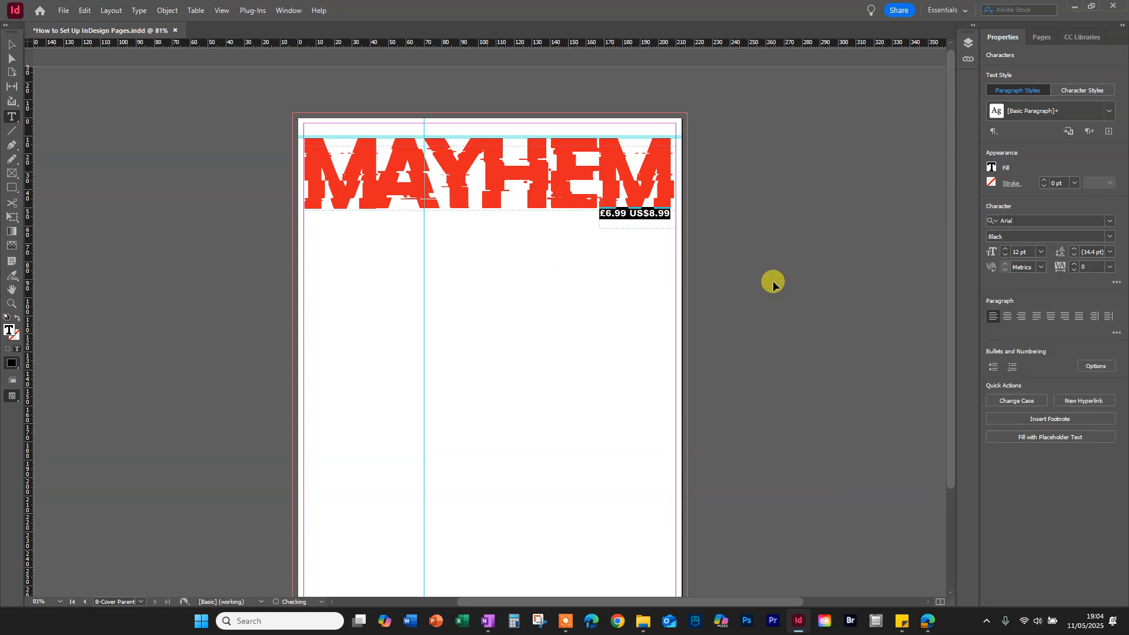
Shorten the price text frame from below so that it ends just under its single line of text
{"action": "left_click", "coordinate": [11, 44]}
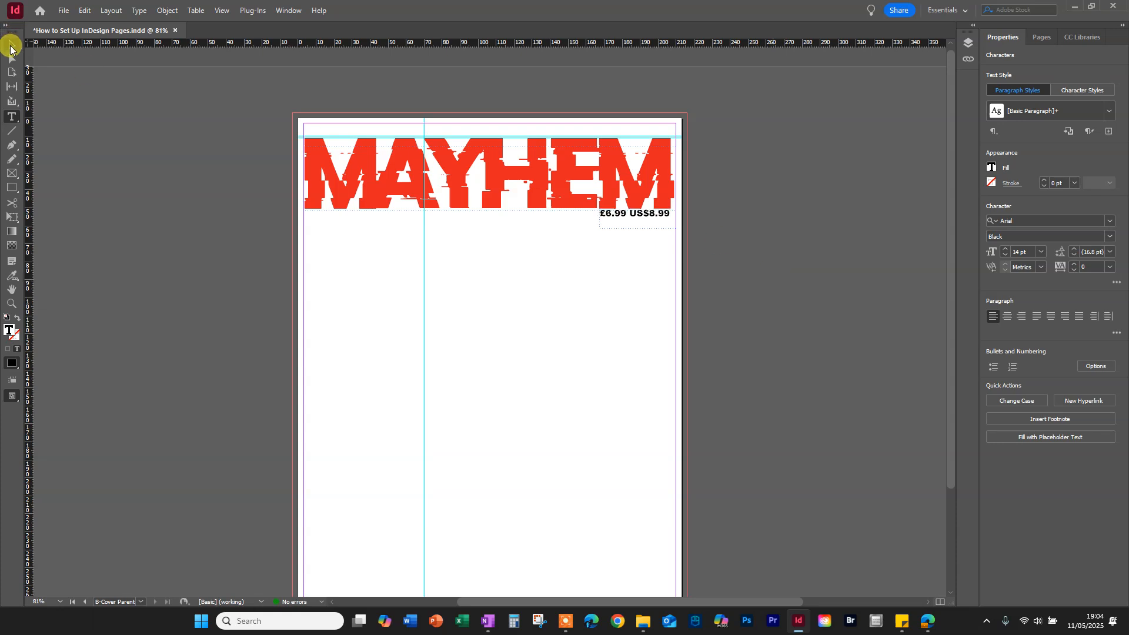
{"action": "left_click", "coordinate": [715, 212]}
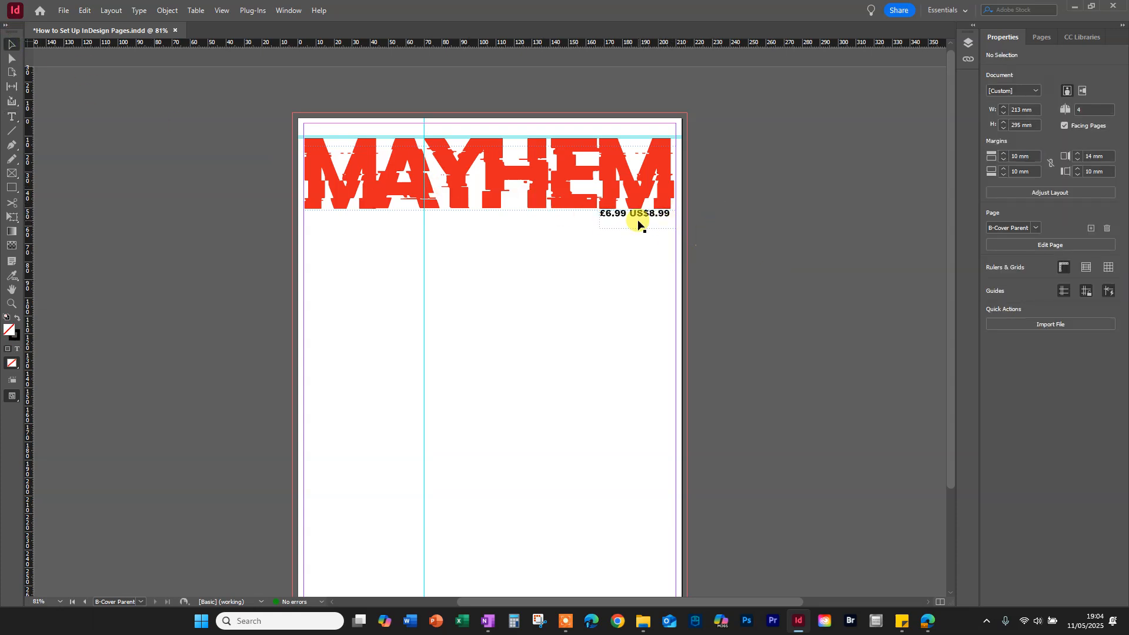
{"action": "left_click", "coordinate": [640, 222]}
{"action": "left_click_drag", "start_coordinate": [639, 228], "coordinate": [639, 219]}
{"action": "left_click", "coordinate": [738, 218]}
Open page 1 to check the red masthead and the price line on the cover
{"action": "left_click", "coordinate": [1043, 38]}
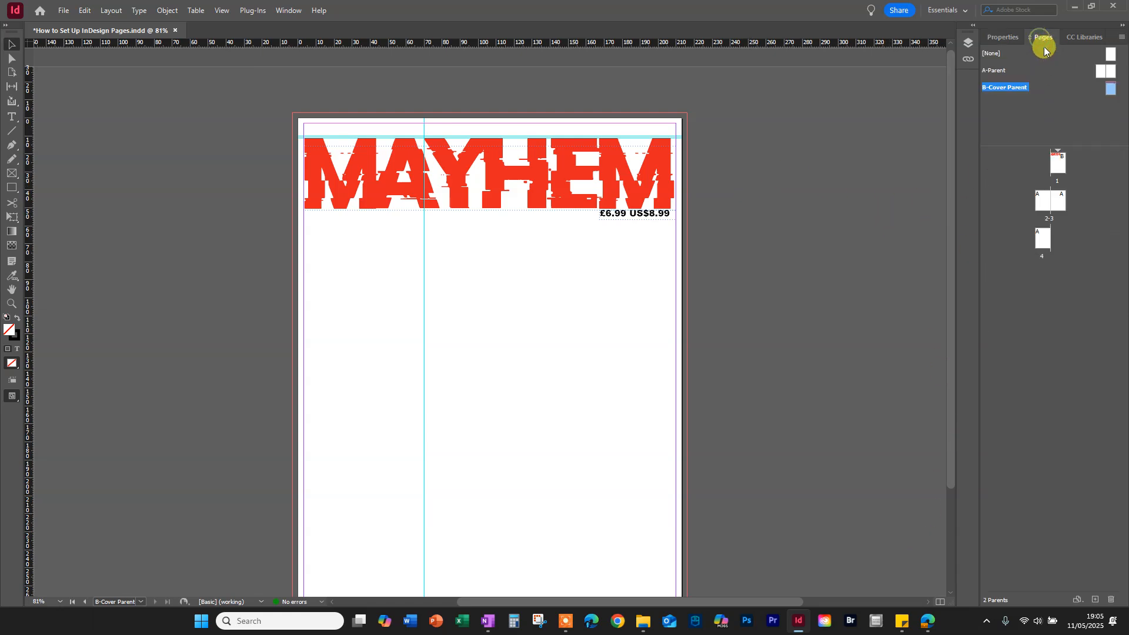
{"action": "double_click", "coordinate": [1058, 166]}
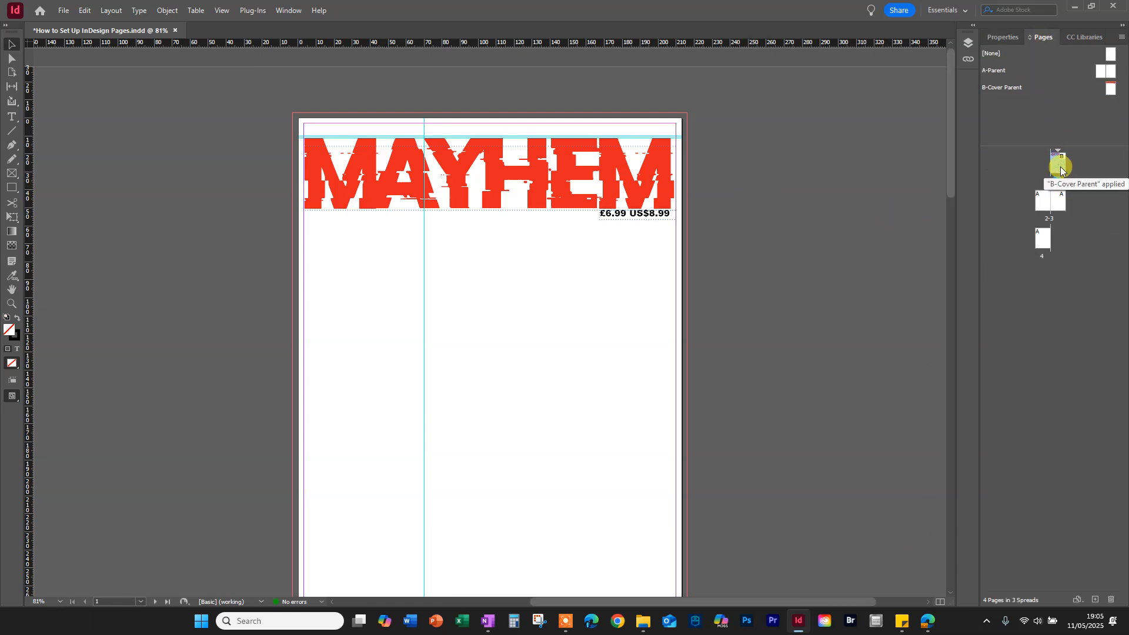
{"action": "scroll", "coordinate": [729, 241], "scroll_direction": "down", "scroll_amount": 5}
{"action": "scroll", "coordinate": [729, 241], "scroll_direction": "up", "scroll_amount": 5}
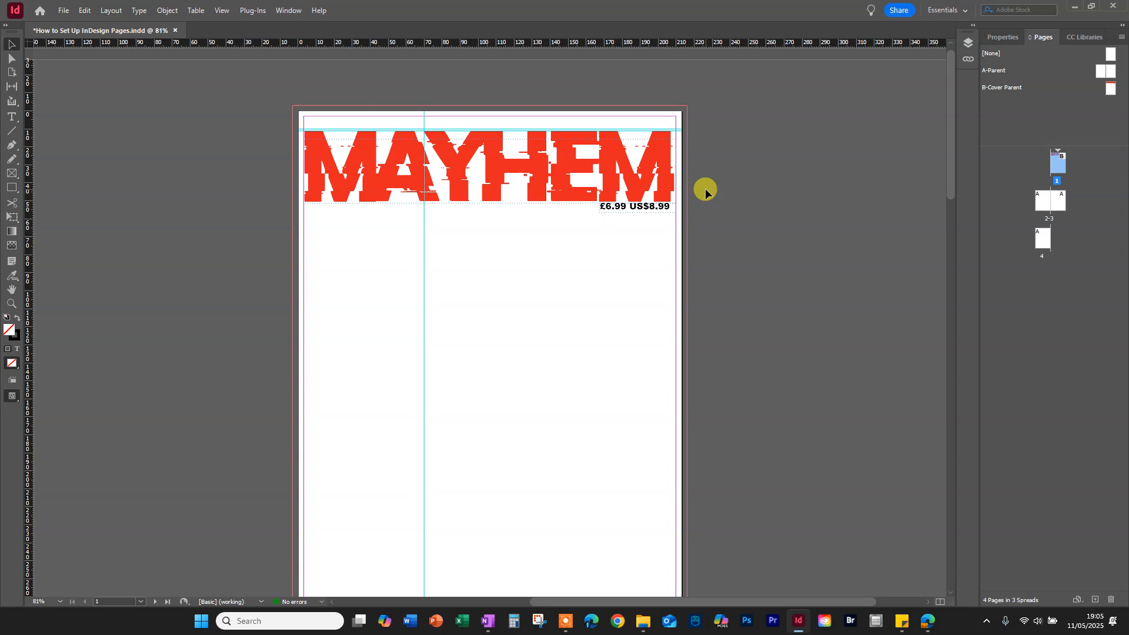
On the A-Parent's left page, draw a text frame about 92 by 8 mm below the bottom margin, spanning the first two columns
{"action": "left_click", "coordinate": [1101, 71]}
{"action": "double_click", "coordinate": [1101, 72]}
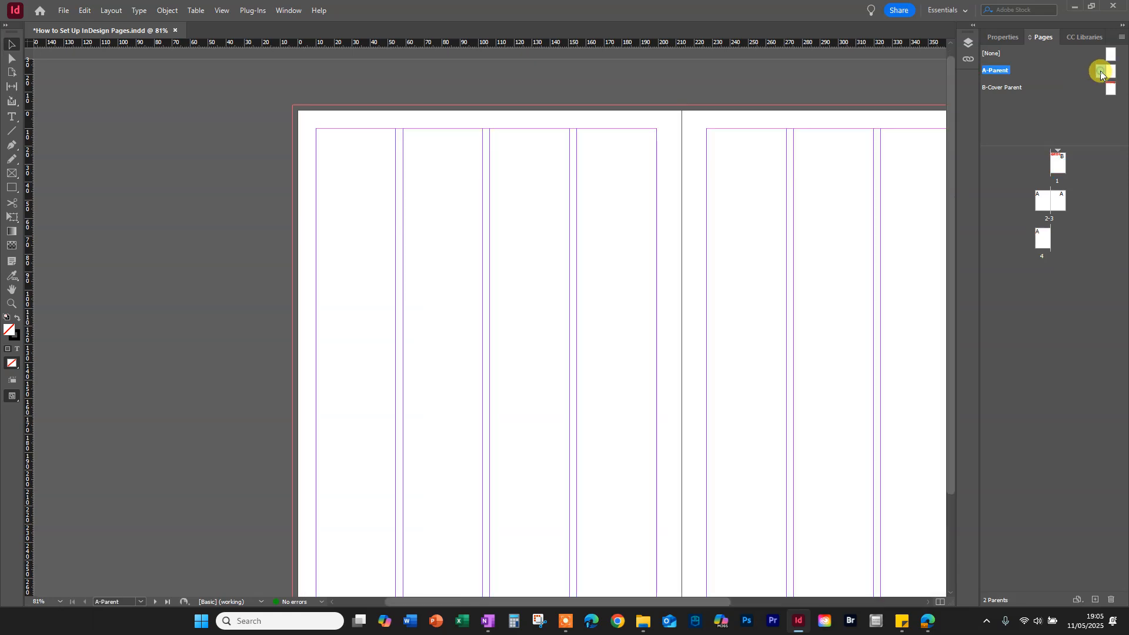
{"action": "scroll", "coordinate": [637, 266], "scroll_direction": "down", "scroll_amount": 2}
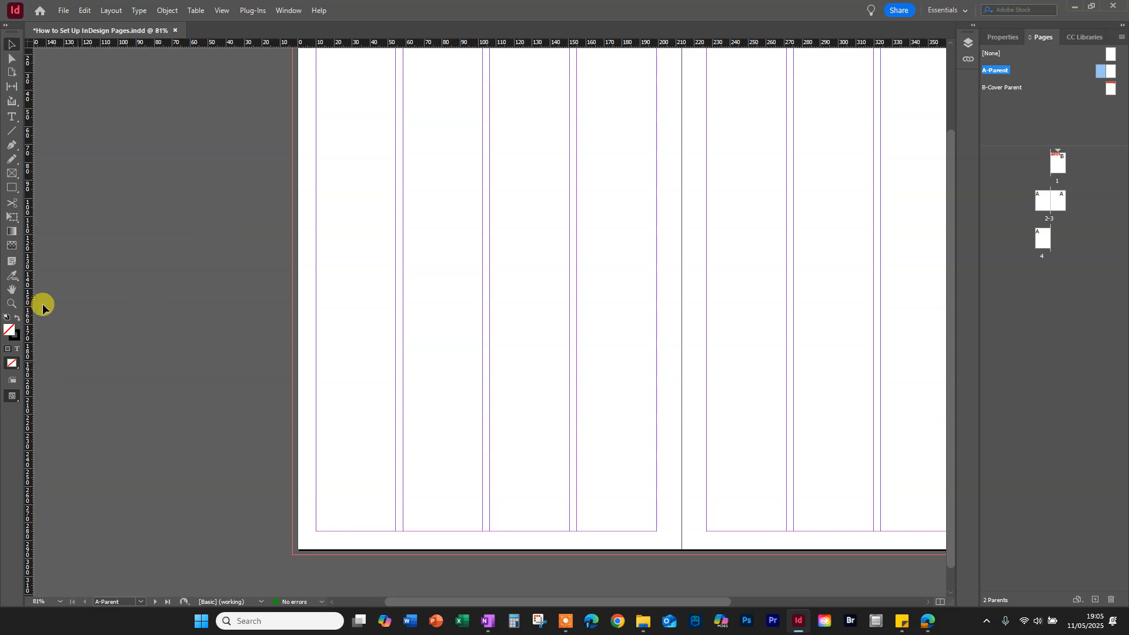
{"action": "left_click", "coordinate": [11, 116]}
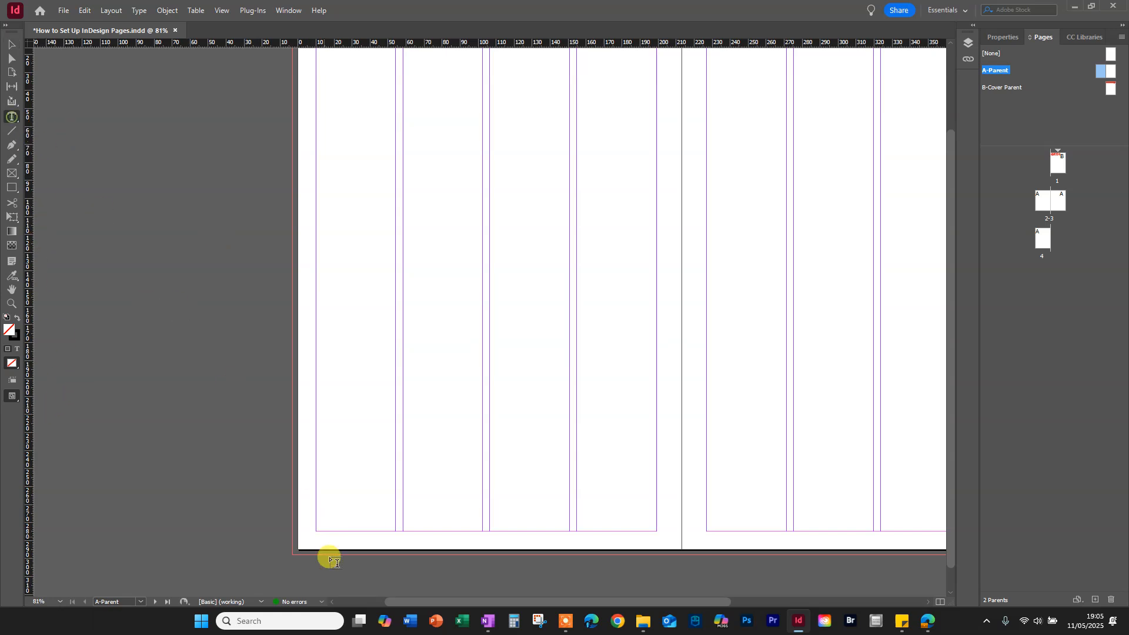
{"action": "left_click_drag", "start_coordinate": [316, 531], "coordinate": [485, 545]}
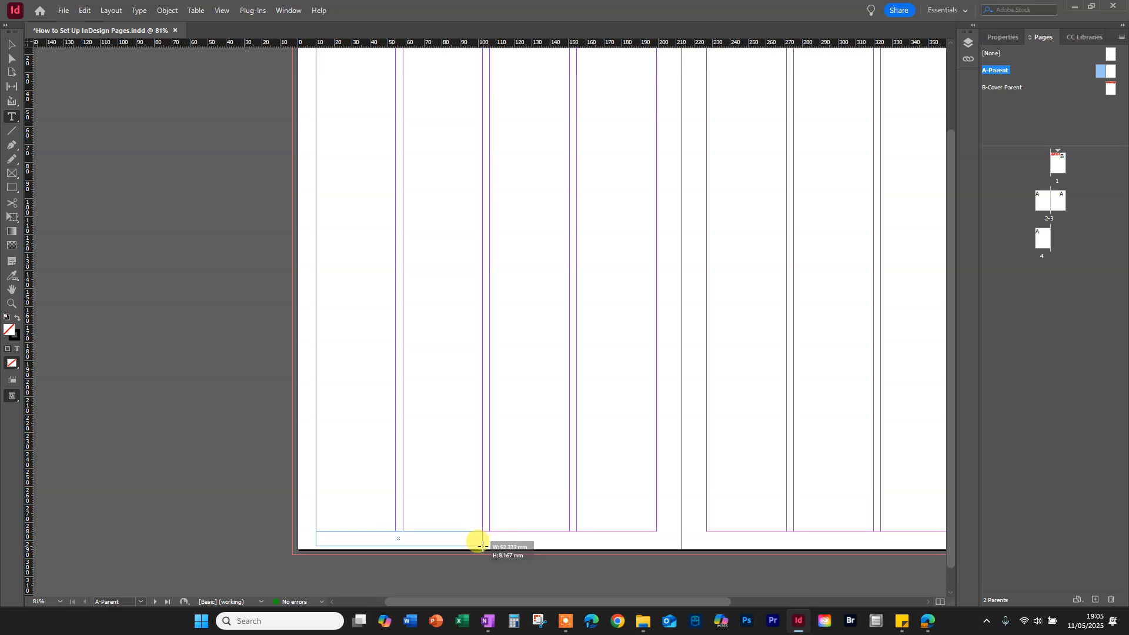
{"action": "left_click_drag", "start_coordinate": [482, 545], "coordinate": [483, 546]}
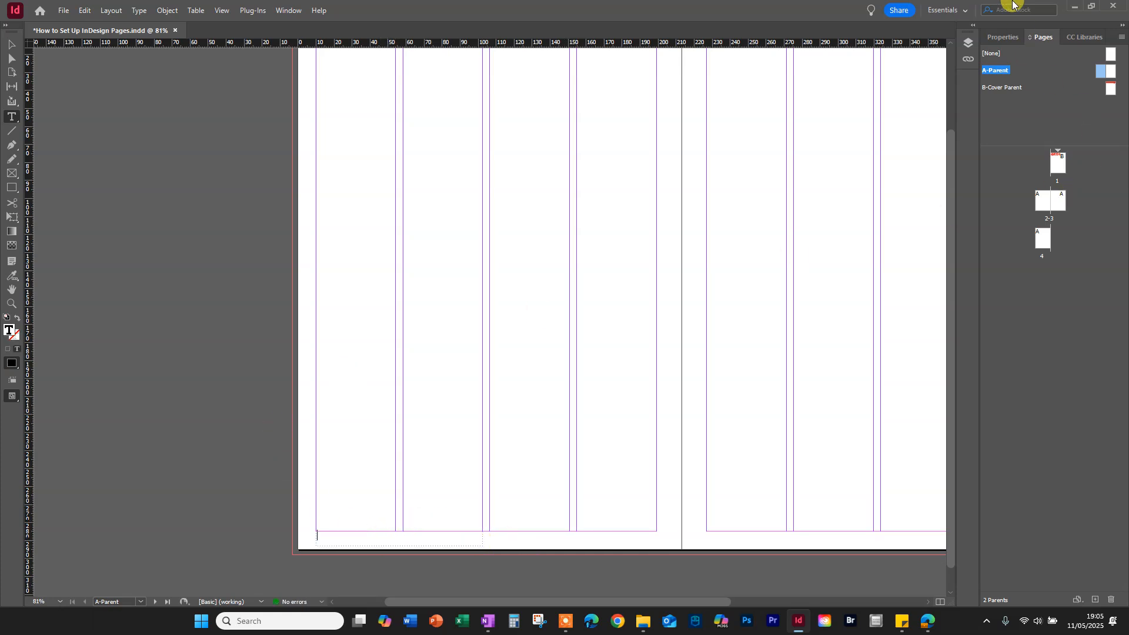
Set the footer frame's font to Doctor Glitch and enter the text MAYHEM
{"action": "left_click", "coordinate": [1001, 35]}
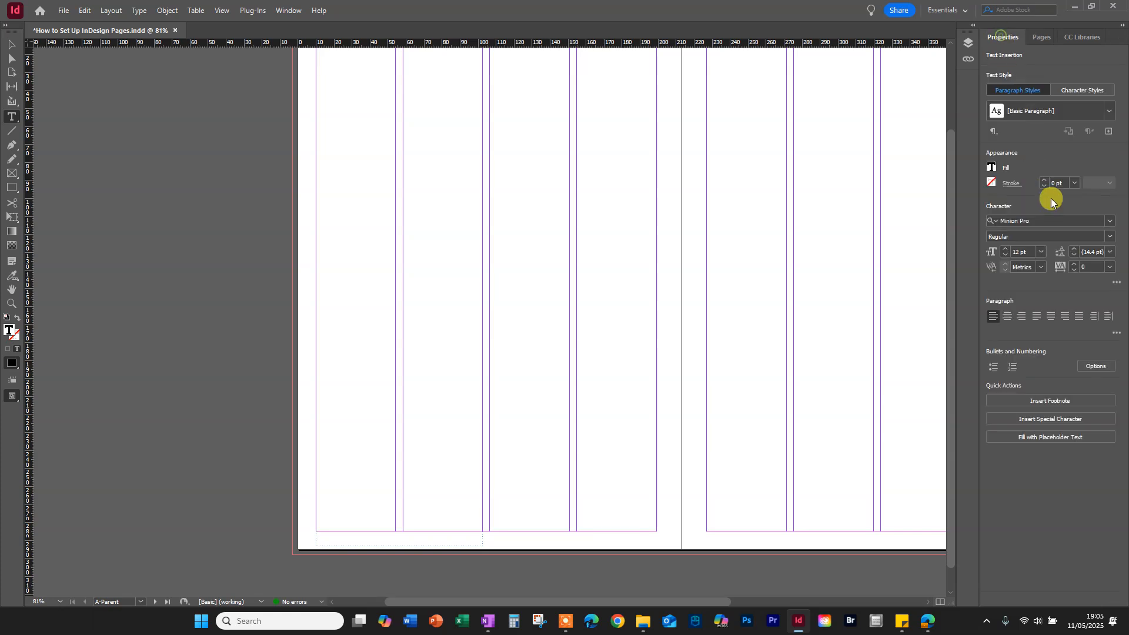
{"action": "left_click", "coordinate": [1027, 220]}
{"action": "type", "text": "doct"}
{"action": "left_click", "coordinate": [1029, 282]}
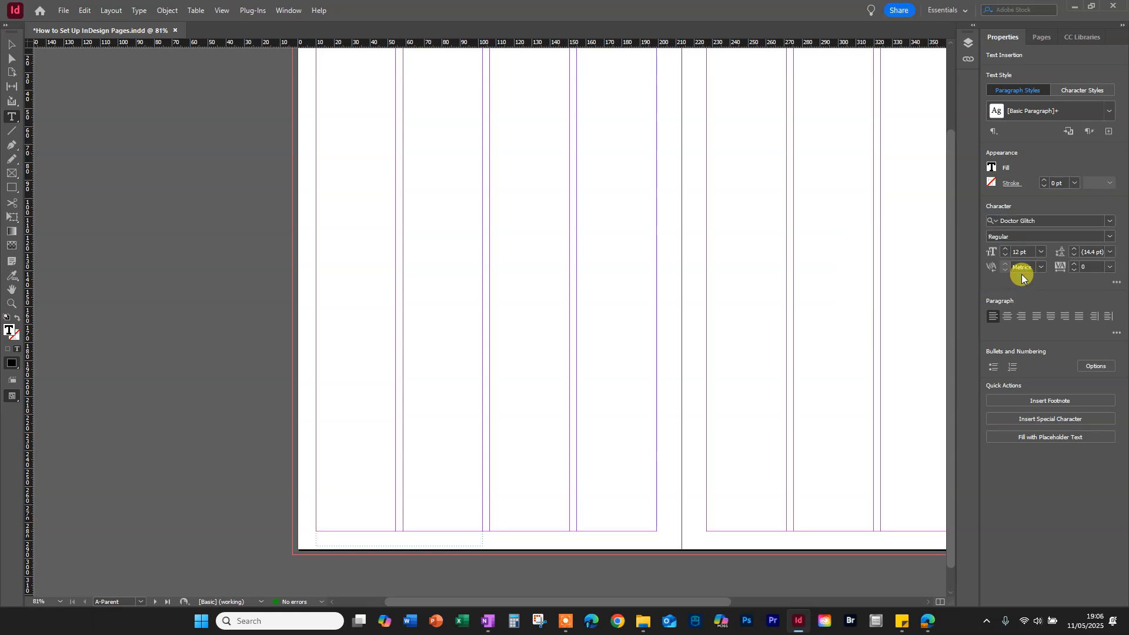
{"action": "type", "text": "MAYHEM"}
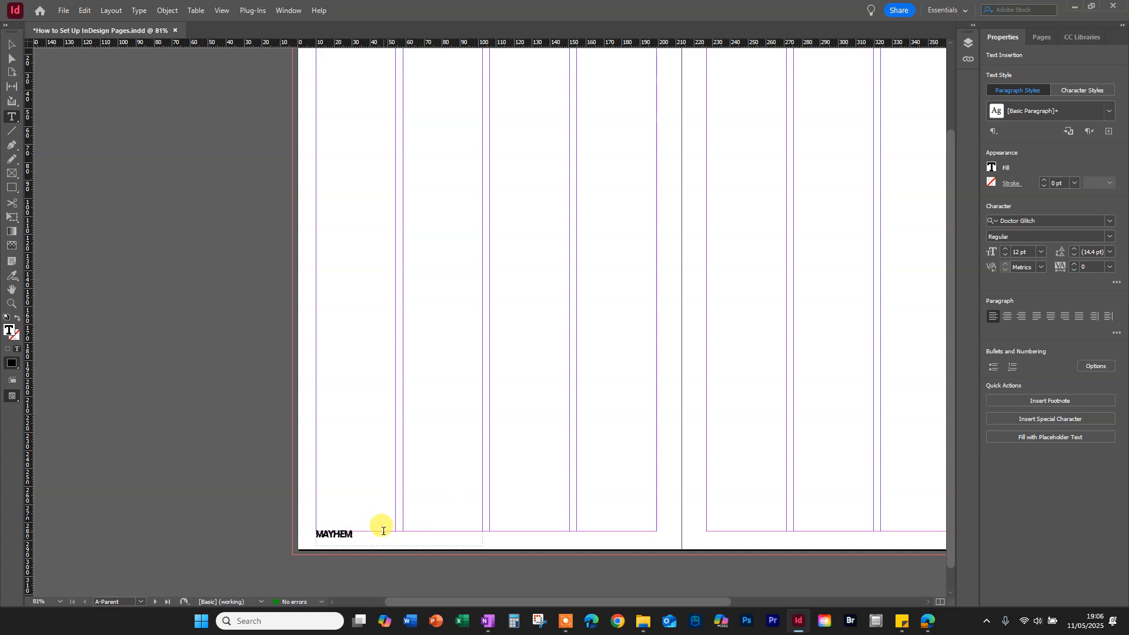
Set the footer frame's vertical justification to Centre and place the text cursor in the frame for editing
{"action": "left_click", "coordinate": [10, 45]}
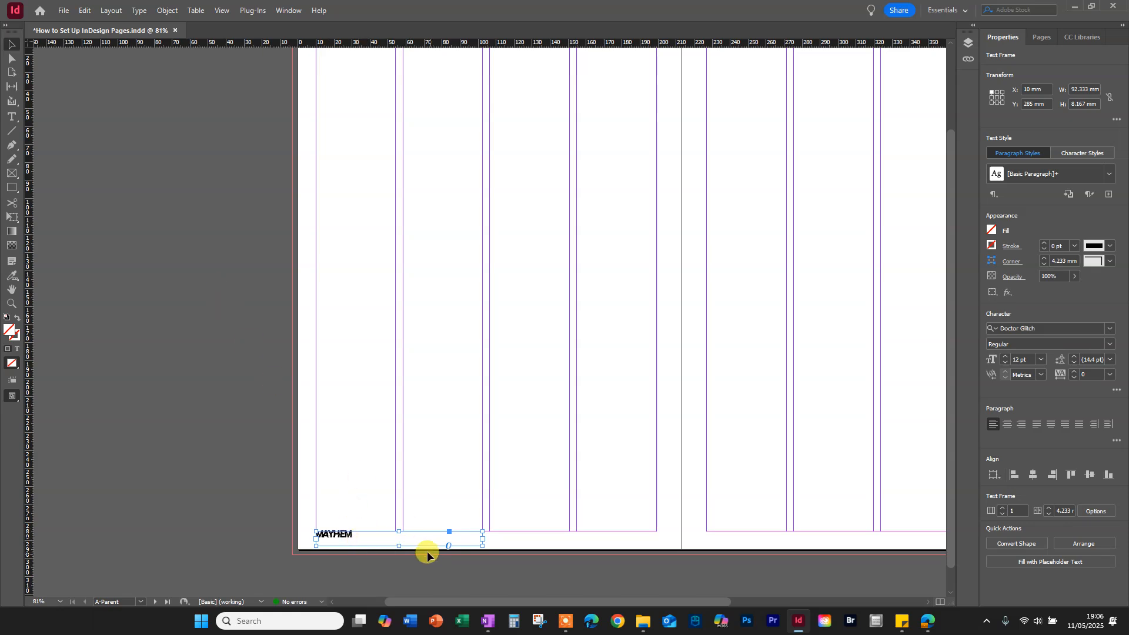
{"action": "right_click", "coordinate": [389, 541]}
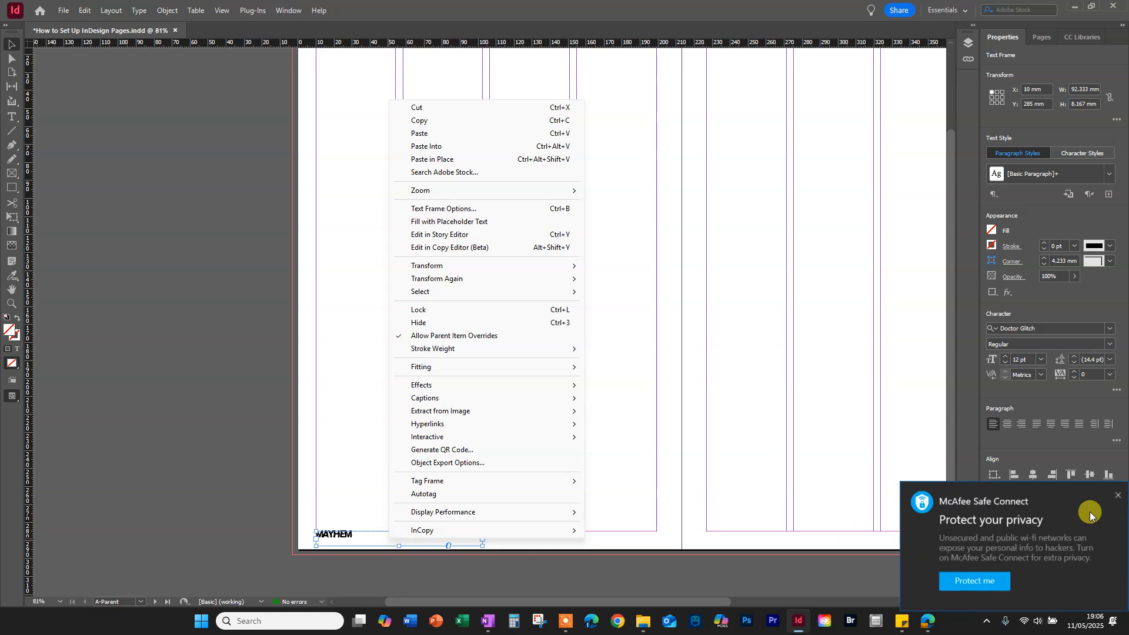
{"action": "left_click", "coordinate": [1117, 496]}
{"action": "right_click", "coordinate": [375, 541]}
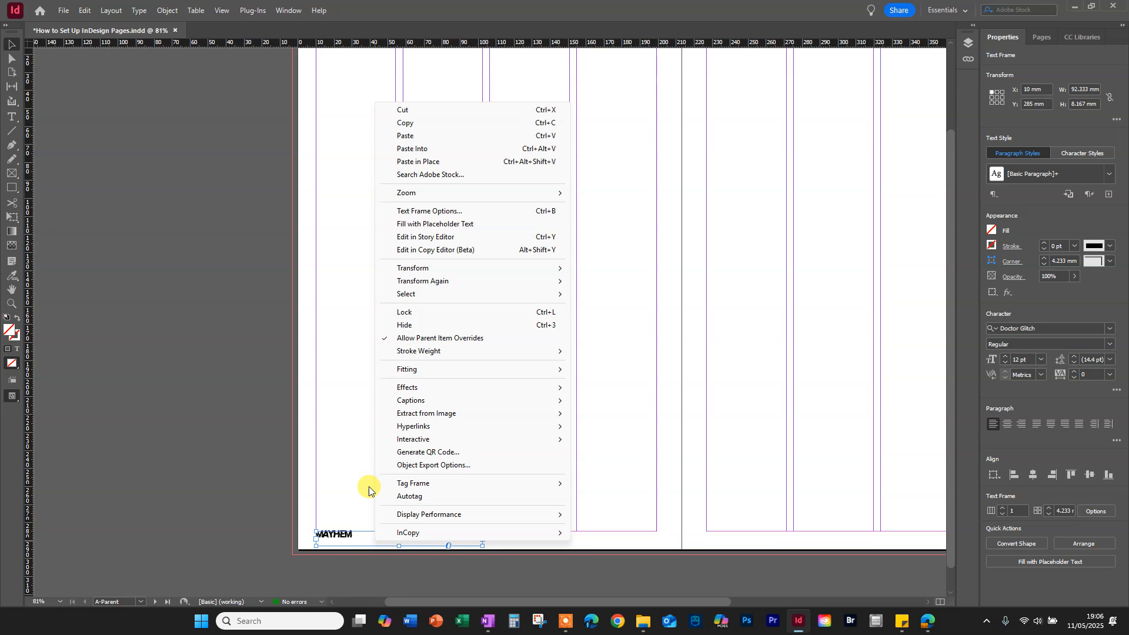
{"action": "left_click", "coordinate": [474, 212]}
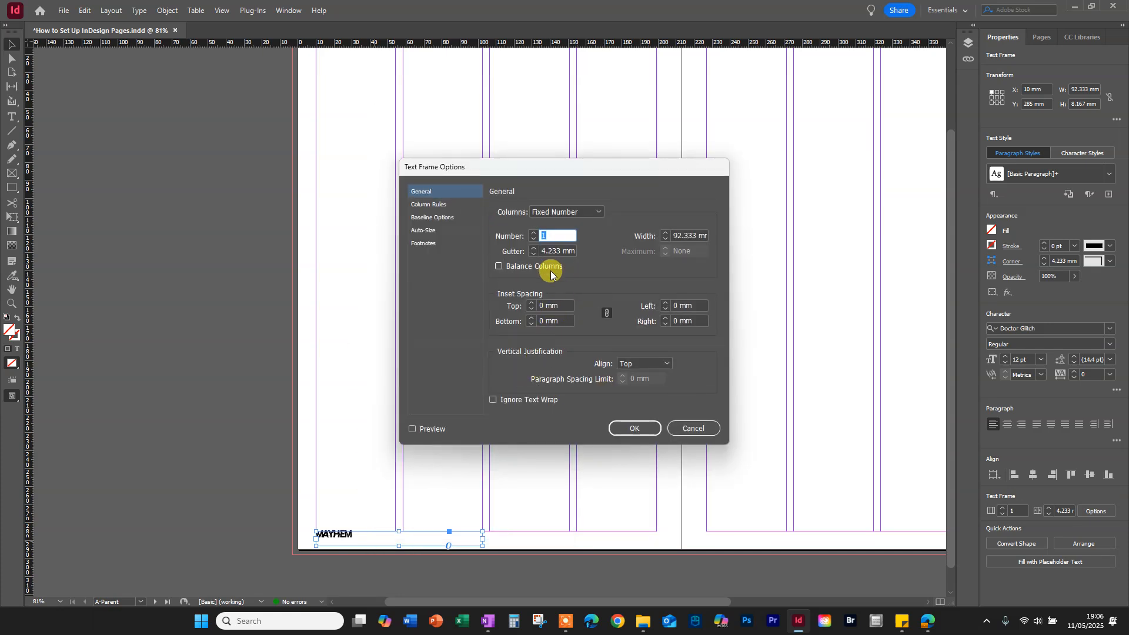
{"action": "left_click", "coordinate": [659, 363]}
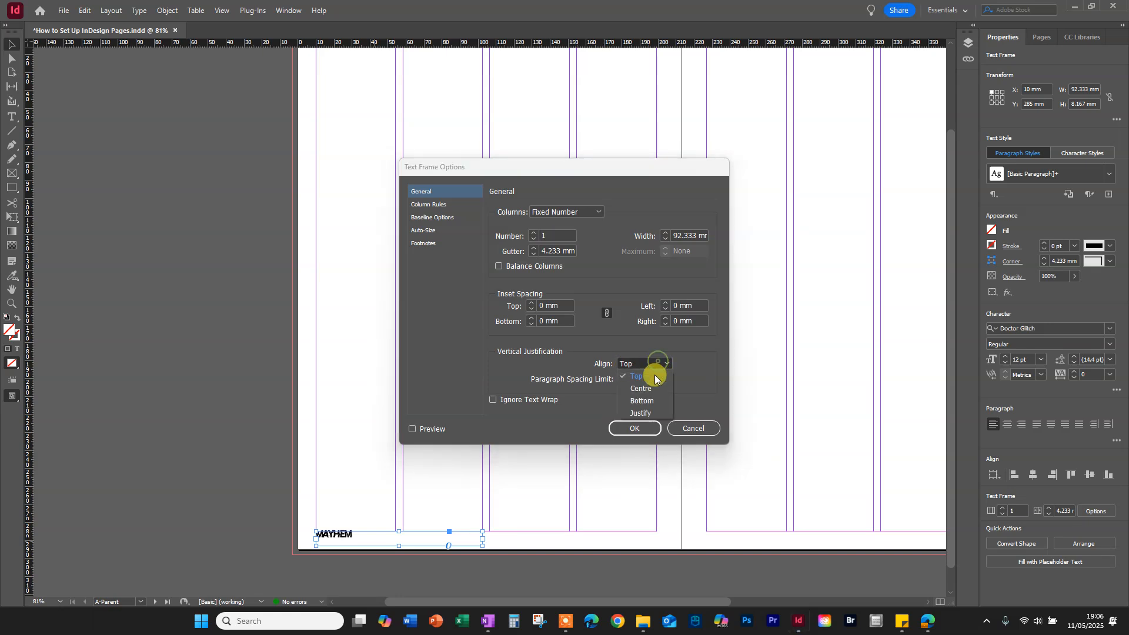
{"action": "left_click", "coordinate": [649, 387]}
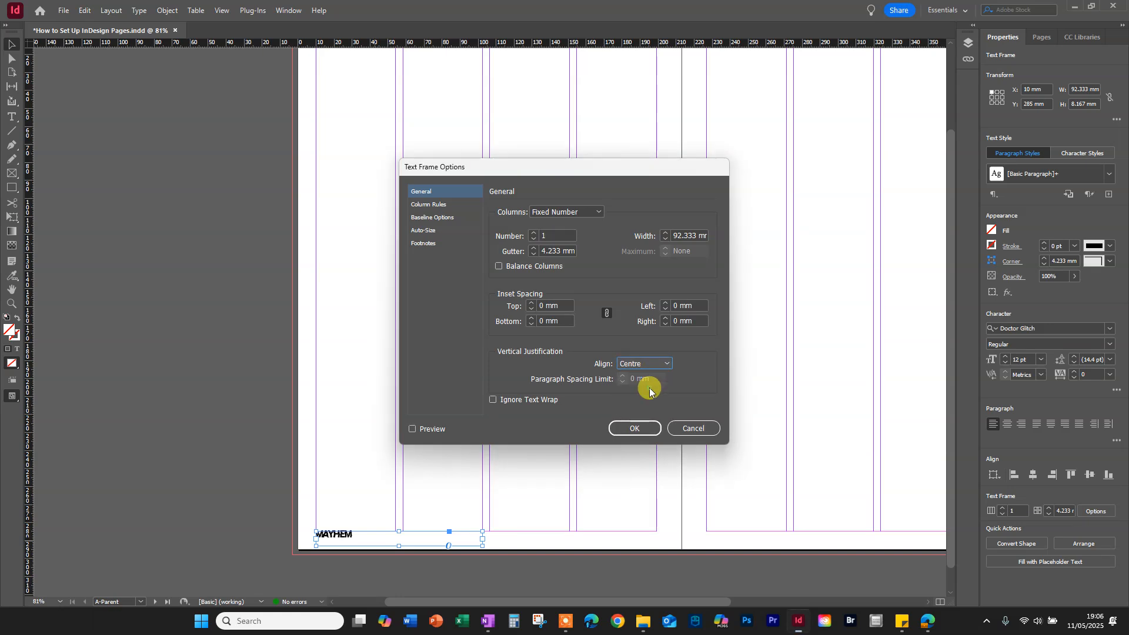
{"action": "left_click", "coordinate": [638, 428]}
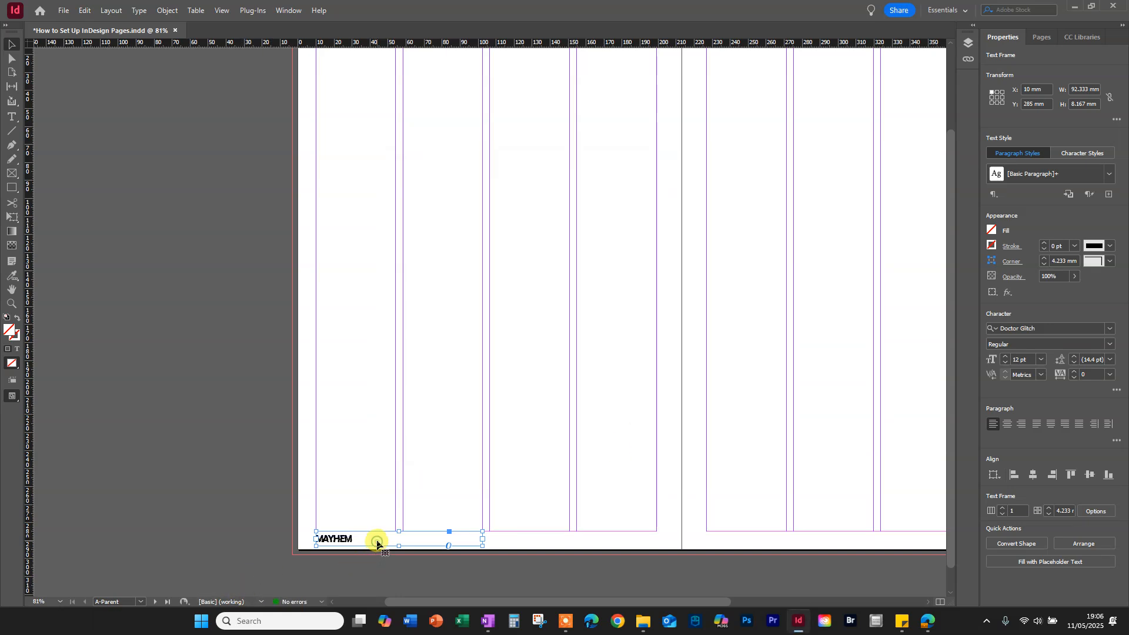
{"action": "double_click", "coordinate": [377, 542]}
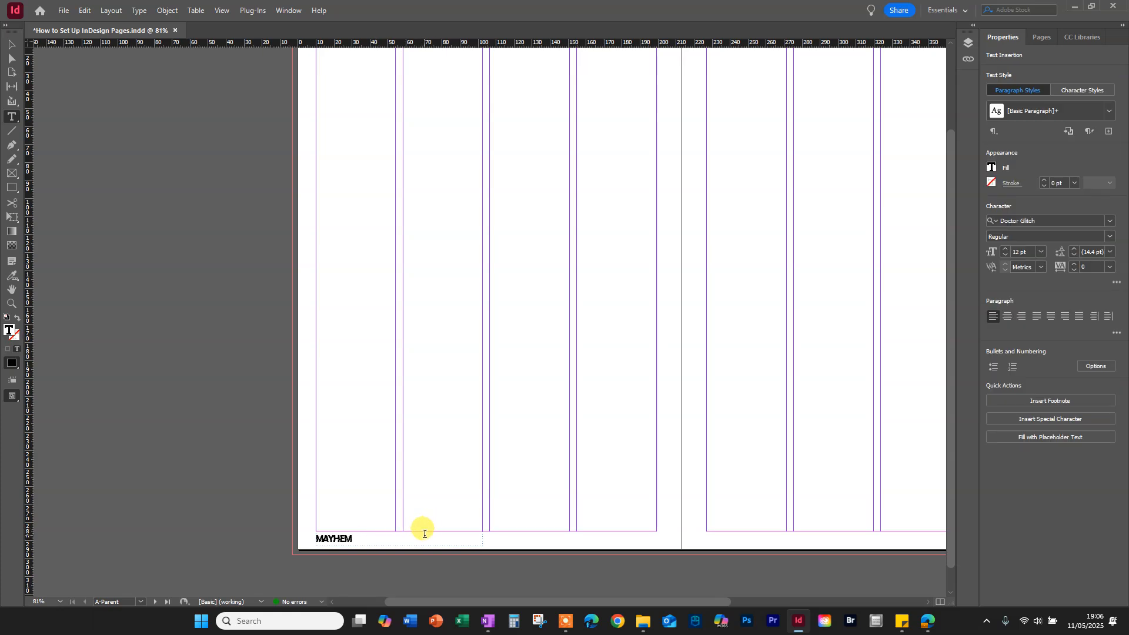
{"action": "key", "text": "Tab"}
{"action": "key", "text": "Tab"}
{"action": "type", "text": "WW"}
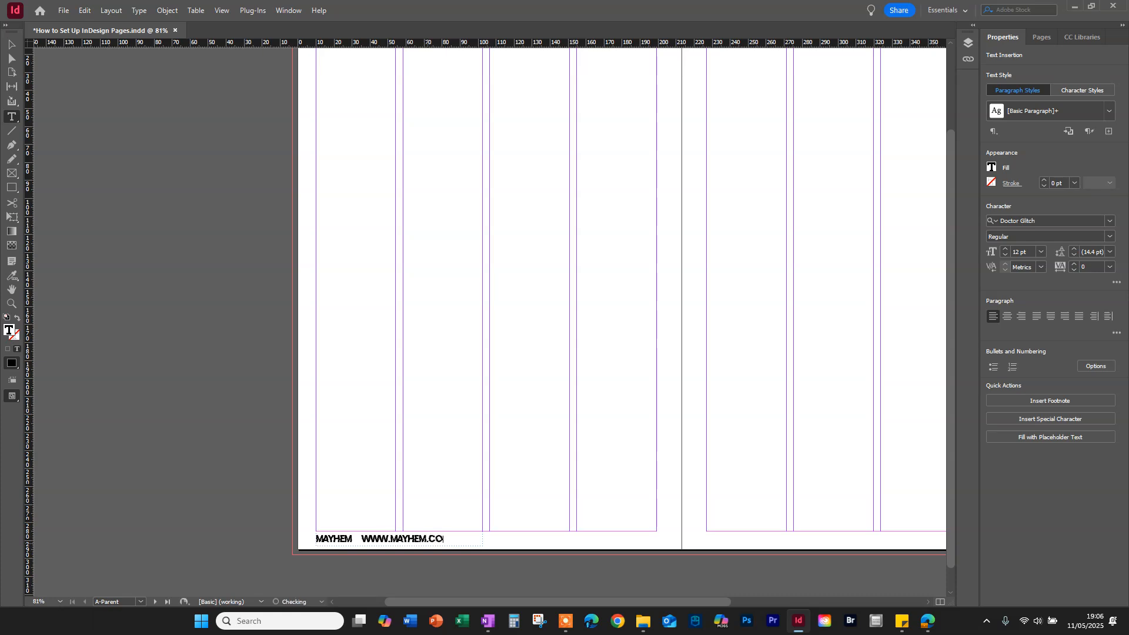
{"action": "left_click", "coordinate": [371, 544]}
{"action": "key", "text": "Tab"}
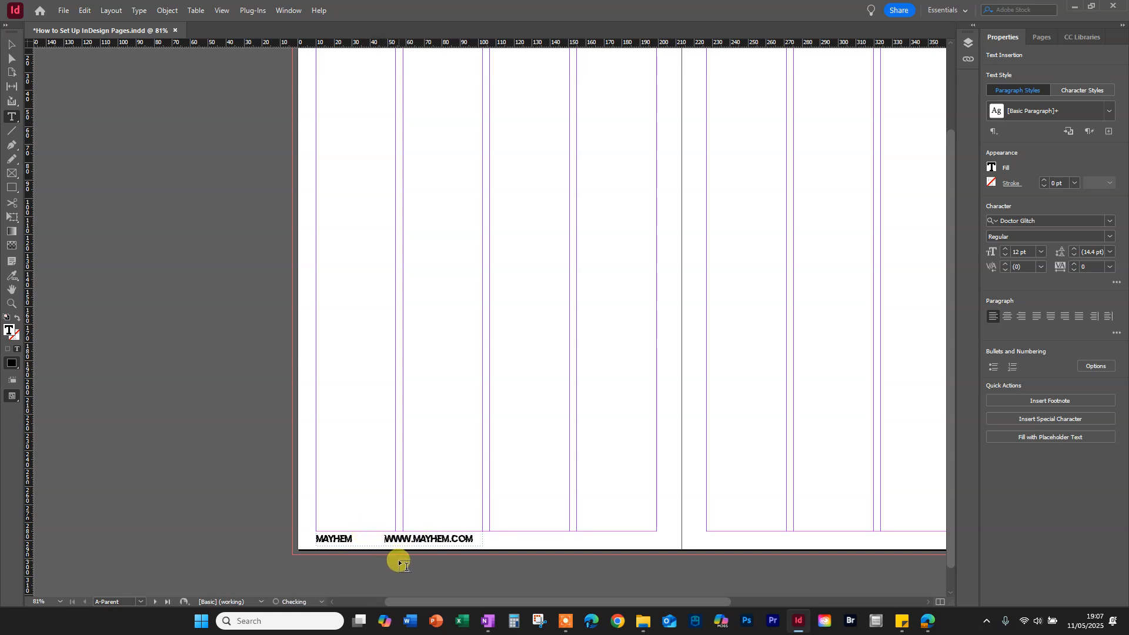
{"action": "key", "text": "Tab"}
Enlarge the footer frame to 189 by 10 mm and move the web address to the right margin with tabs
{"action": "left_click", "coordinate": [12, 45]}
{"action": "left_click_drag", "start_coordinate": [480, 545], "coordinate": [654, 550]}
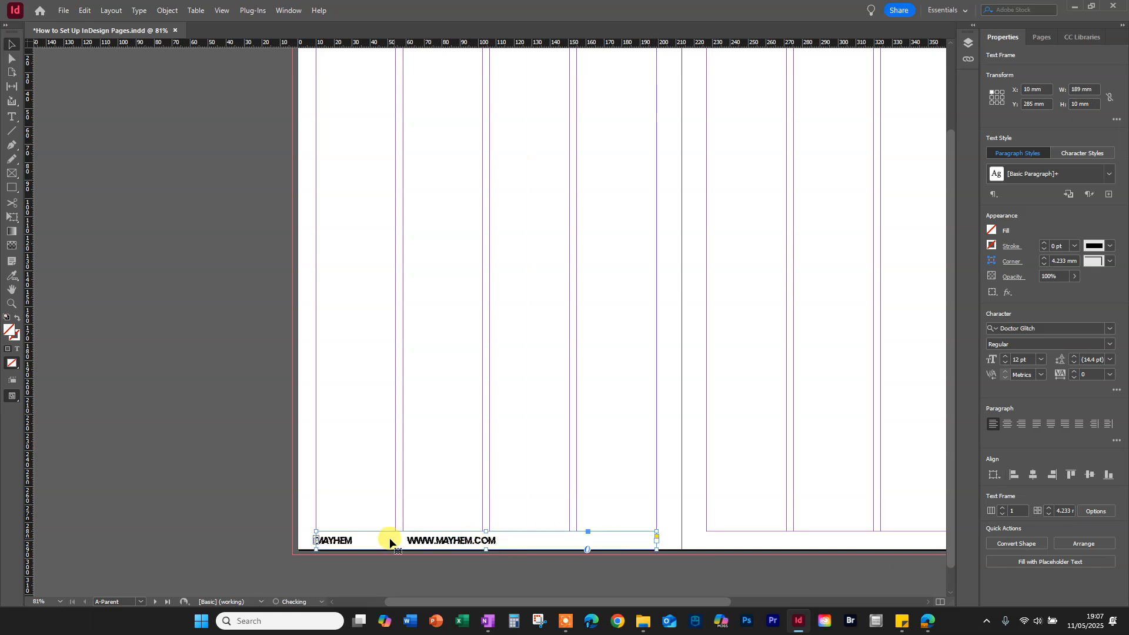
{"action": "double_click", "coordinate": [408, 542]}
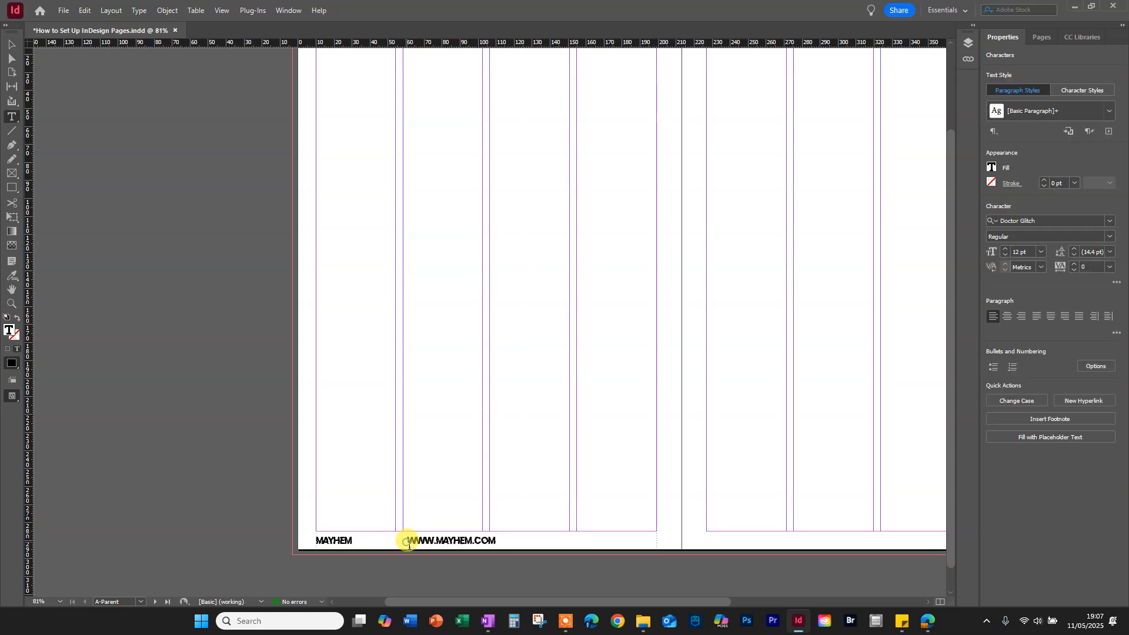
{"action": "key", "text": "Tab"}
{"action": "key", "text": "Tab"}
{"action": "key", "text": "Tab"}
{"action": "key", "text": "Tab"}
{"action": "key", "text": "Tab"}
{"action": "key", "text": "Tab"}
{"action": "key", "text": "Tab"}
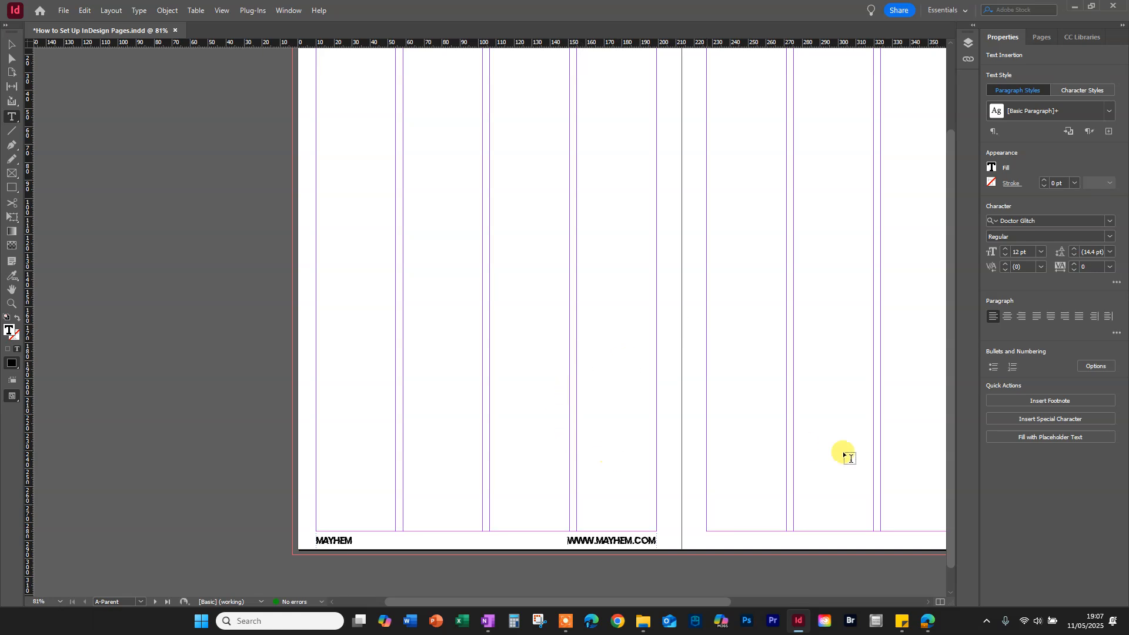
Duplicate the footer frame onto the A-Parent's right page, fitted between its side margins below the columns
{"action": "left_click_drag", "start_coordinate": [655, 602], "coordinate": [722, 604]}
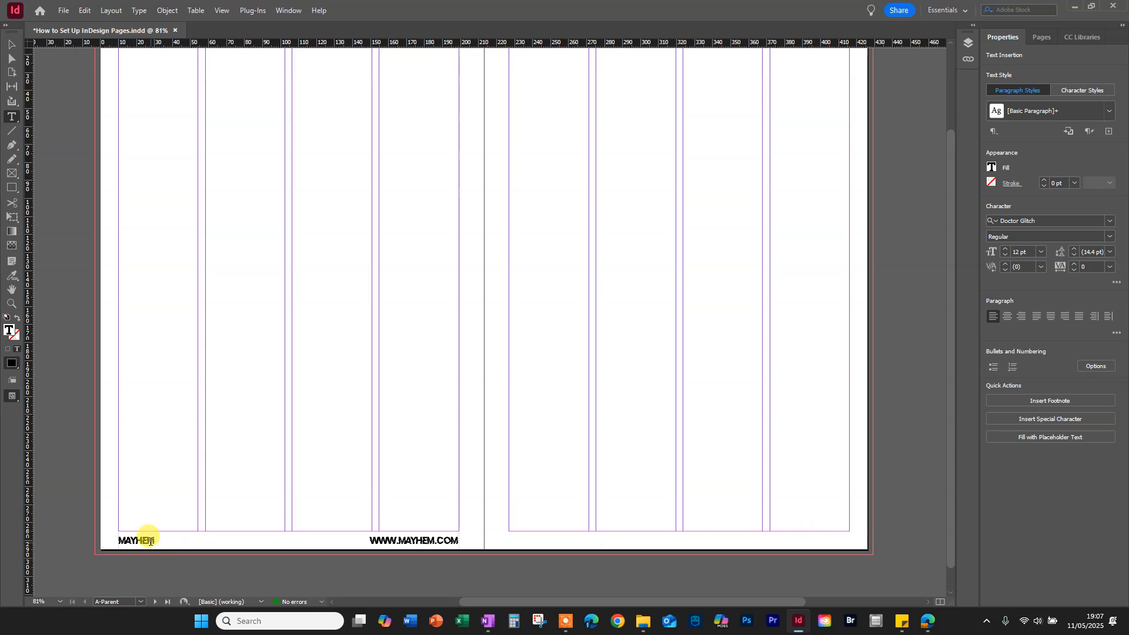
{"action": "left_click", "coordinate": [12, 44]}
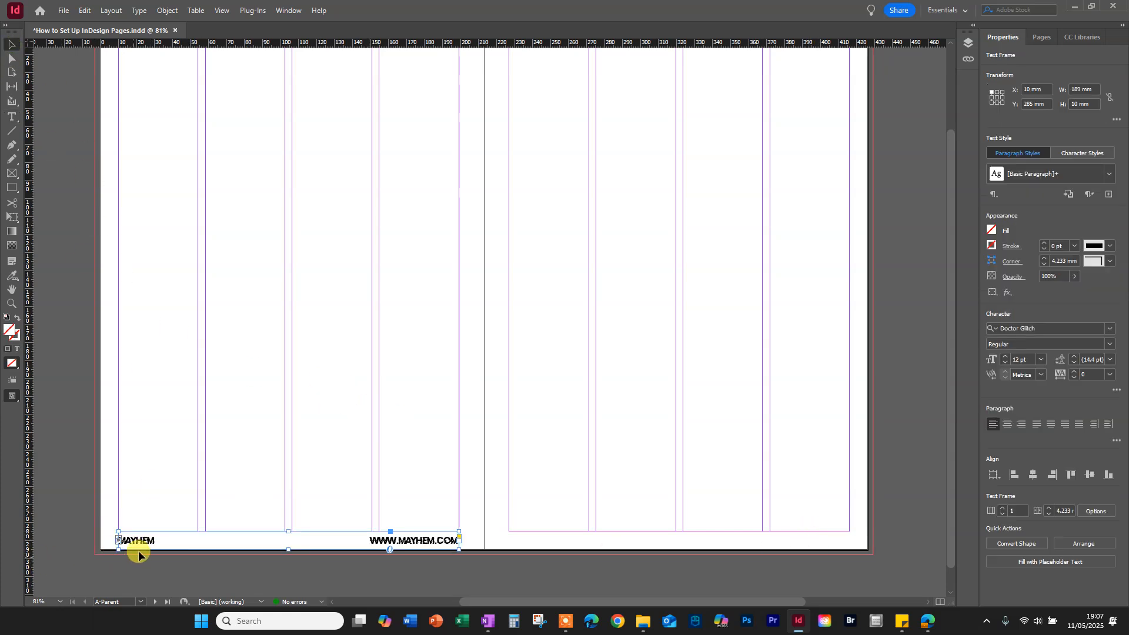
{"action": "left_click_drag", "start_coordinate": [166, 546], "coordinate": [558, 546]}
Remove the web address from the right page's footer and right-align the MAYHEM text
{"action": "double_click", "coordinate": [757, 536]}
{"action": "left_click_drag", "start_coordinate": [759, 537], "coordinate": [850, 541]}
{"action": "key", "text": "BackSpace"}
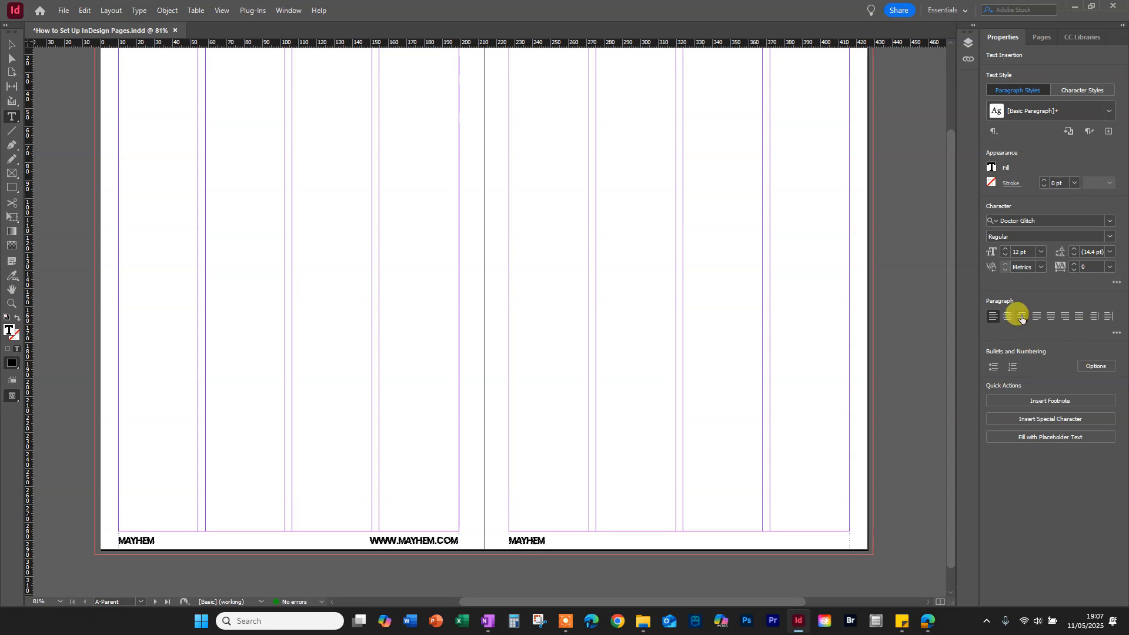
{"action": "left_click", "coordinate": [1021, 316]}
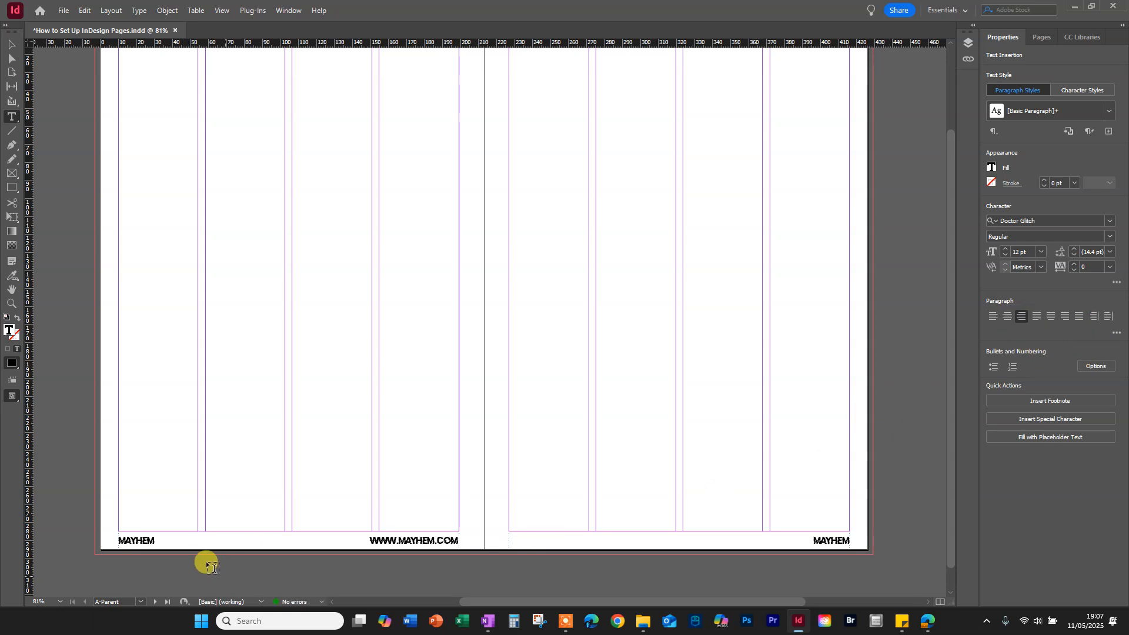
Open the spread of pages 2-3 and examine the cover masthead and the footers across all four document pages
{"action": "left_click", "coordinate": [1040, 37]}
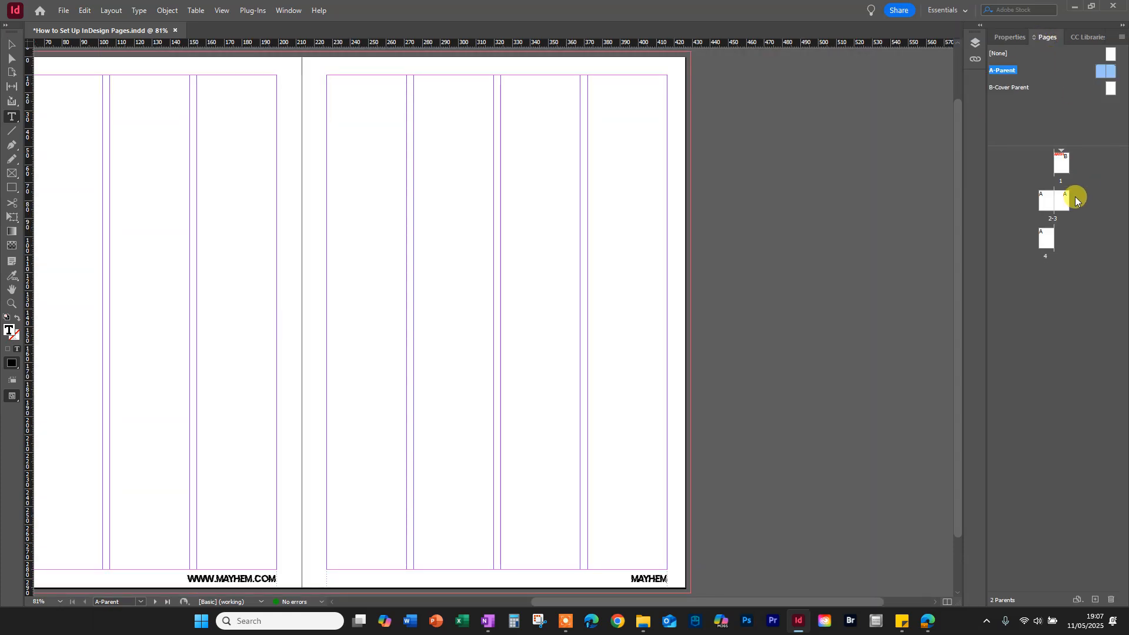
{"action": "double_click", "coordinate": [1057, 202]}
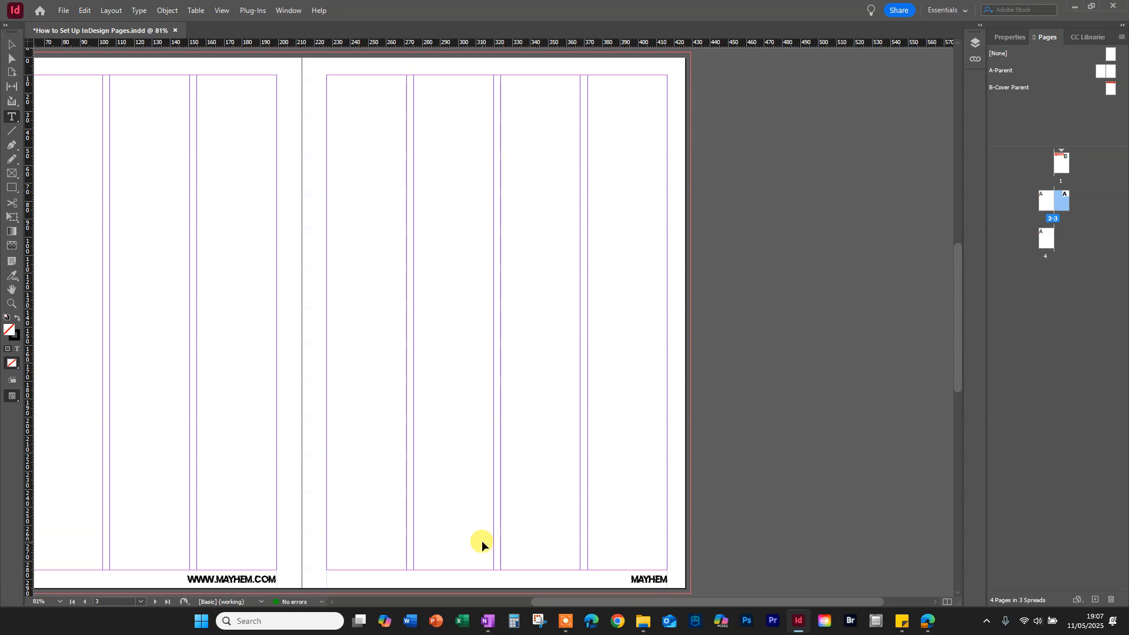
{"action": "scroll", "coordinate": [482, 544], "scroll_direction": "left", "scroll_amount": 3}
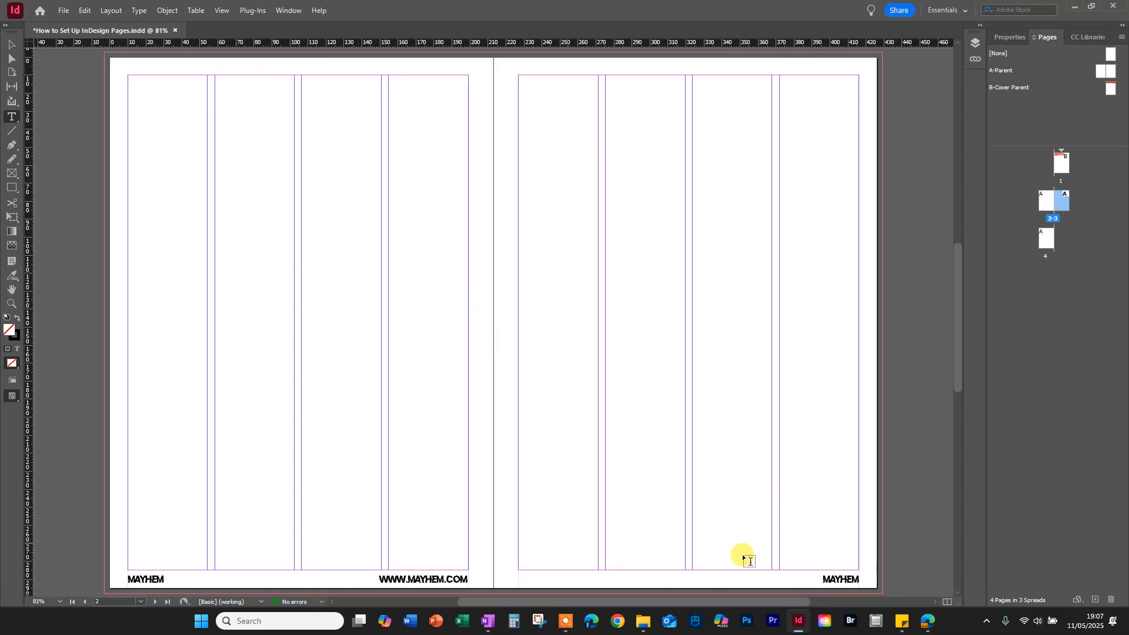
{"action": "scroll", "coordinate": [658, 200], "scroll_direction": "up", "scroll_amount": 8}
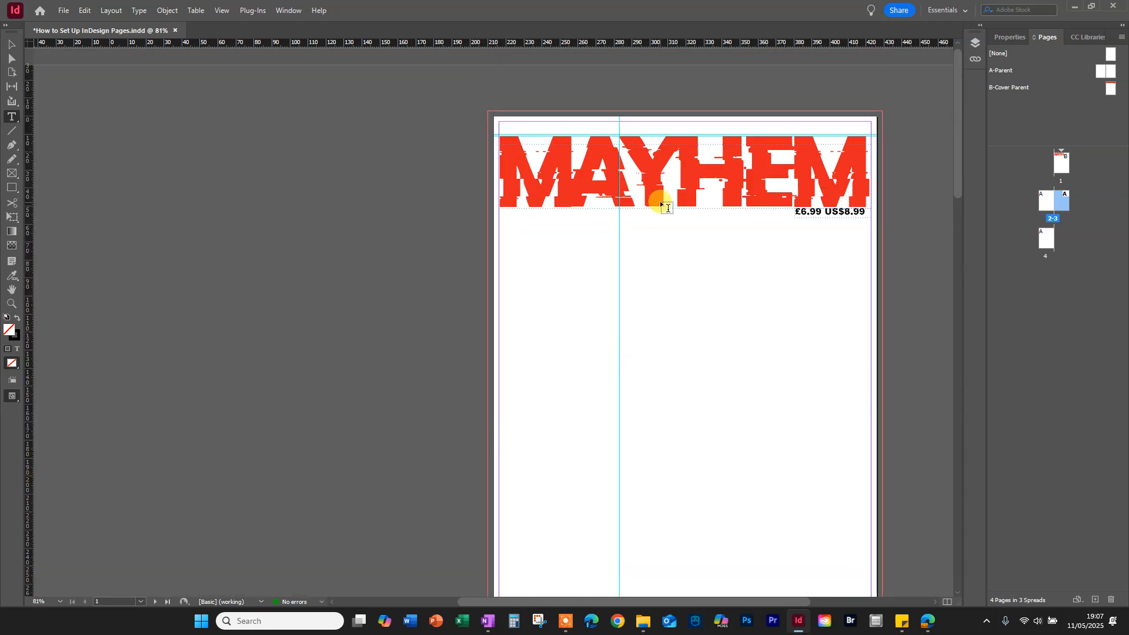
{"action": "scroll", "coordinate": [662, 204], "scroll_direction": "down", "scroll_amount": 3}
{"action": "scroll", "coordinate": [940, 209], "scroll_direction": "down", "scroll_amount": 3}
{"action": "scroll", "coordinate": [717, 176], "scroll_direction": "up", "scroll_amount": 5}
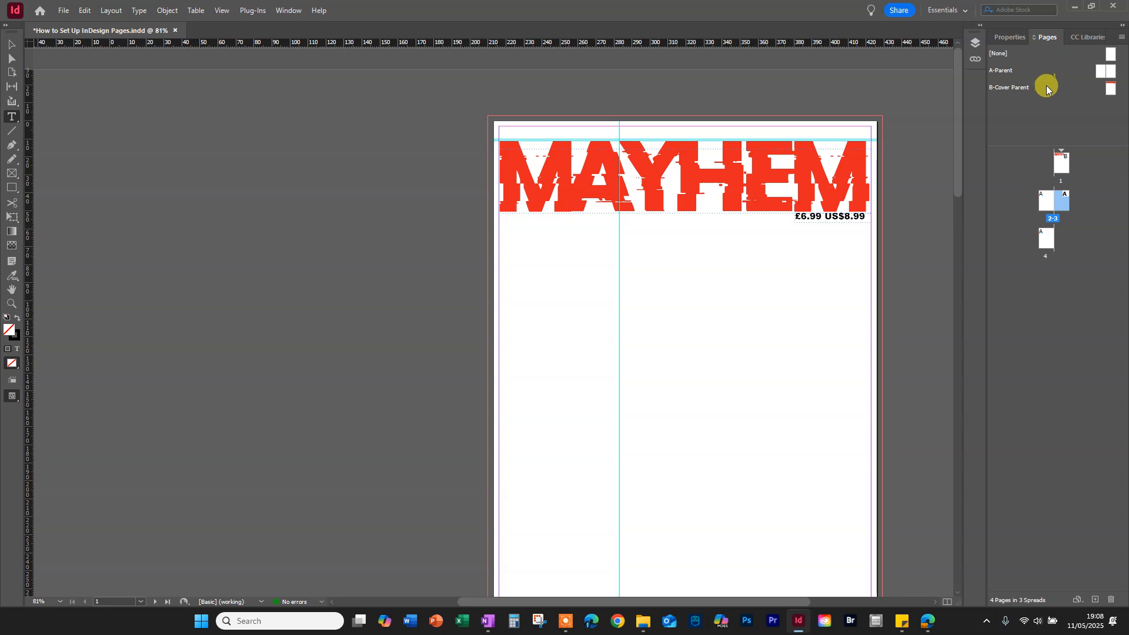
{"action": "scroll", "coordinate": [710, 211], "scroll_direction": "down", "scroll_amount": 12}
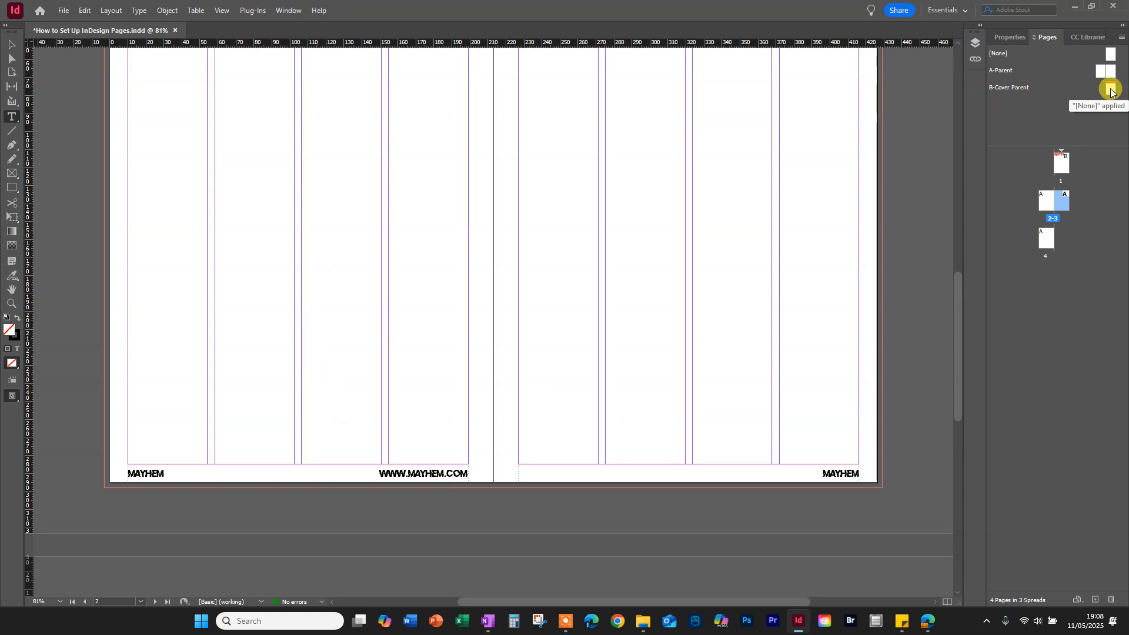
{"action": "scroll", "coordinate": [555, 432], "scroll_direction": "down", "scroll_amount": 5}
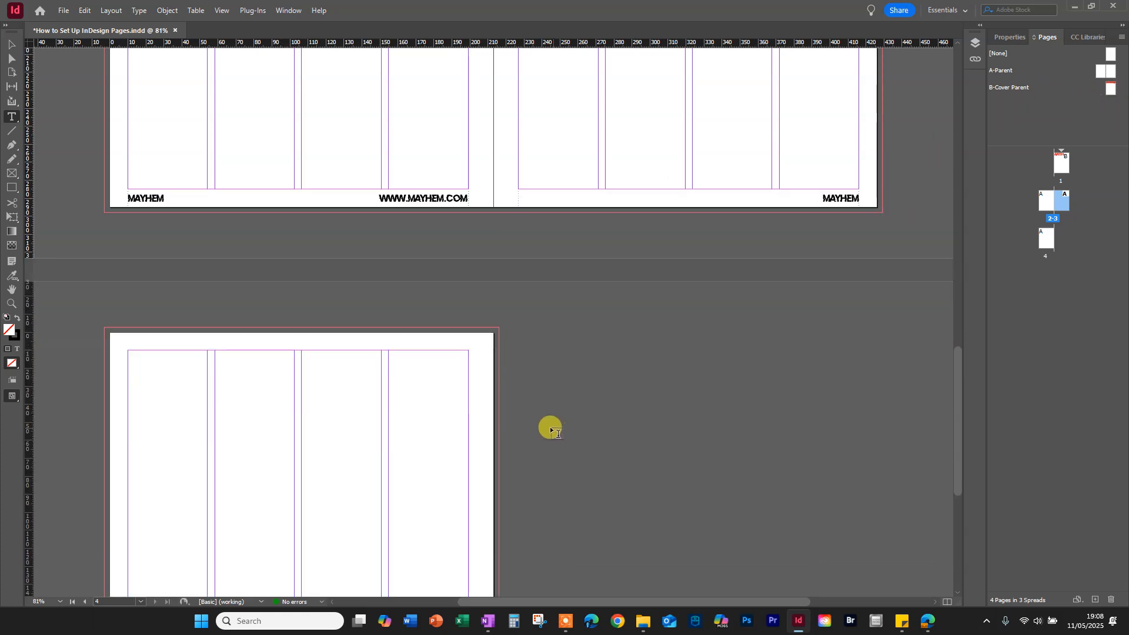
{"action": "scroll", "coordinate": [555, 432], "scroll_direction": "down", "scroll_amount": 6}
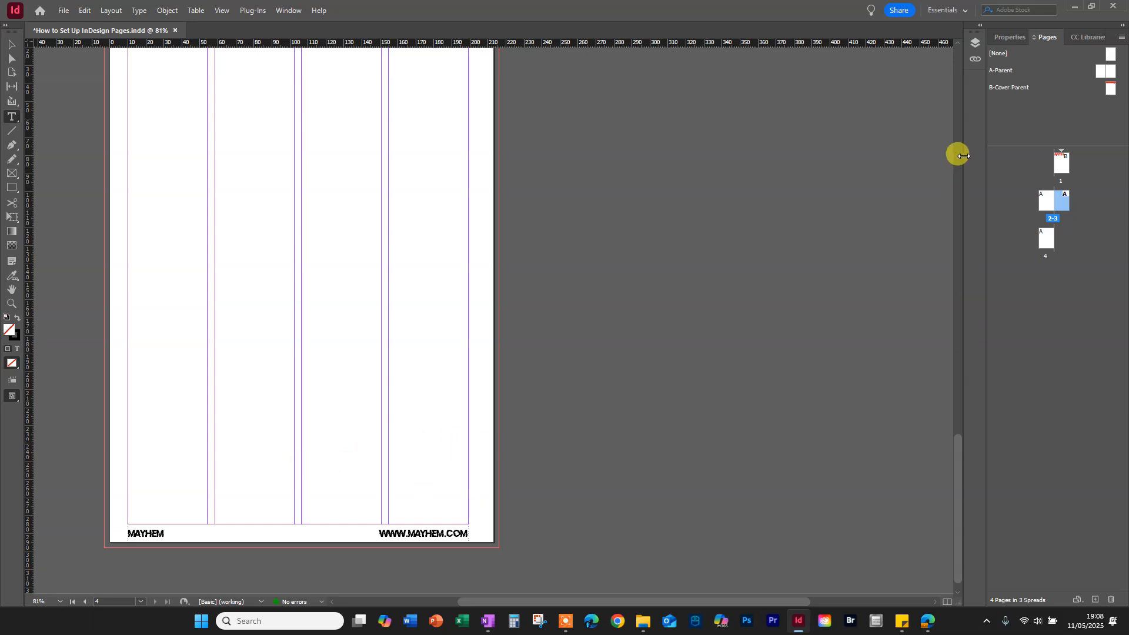
Create a one-page parent with prefix C named Editor's Letter Parent, not based on another parent
{"action": "left_click", "coordinate": [1024, 87]}
{"action": "right_click", "coordinate": [1020, 111]}
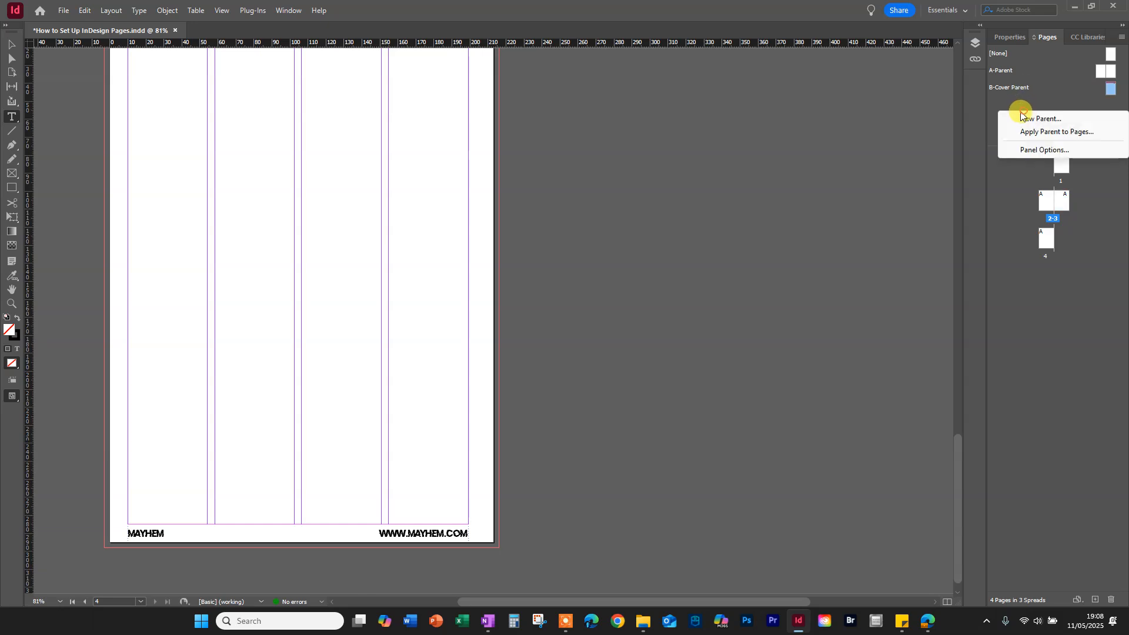
{"action": "left_click", "coordinate": [1040, 119]}
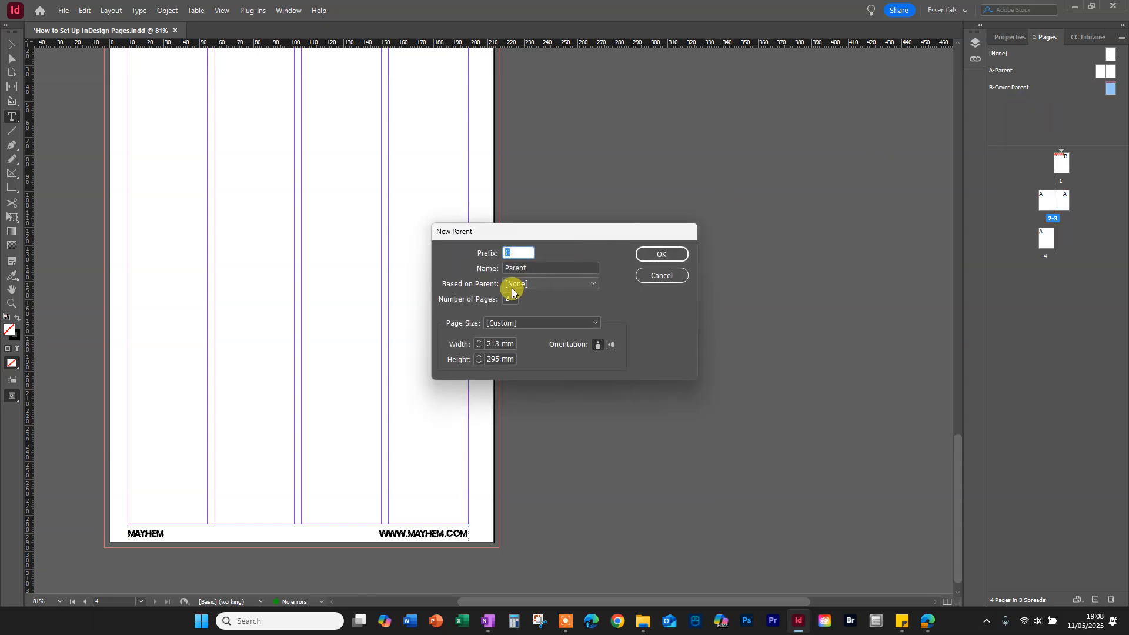
{"action": "left_click", "coordinate": [505, 267]}
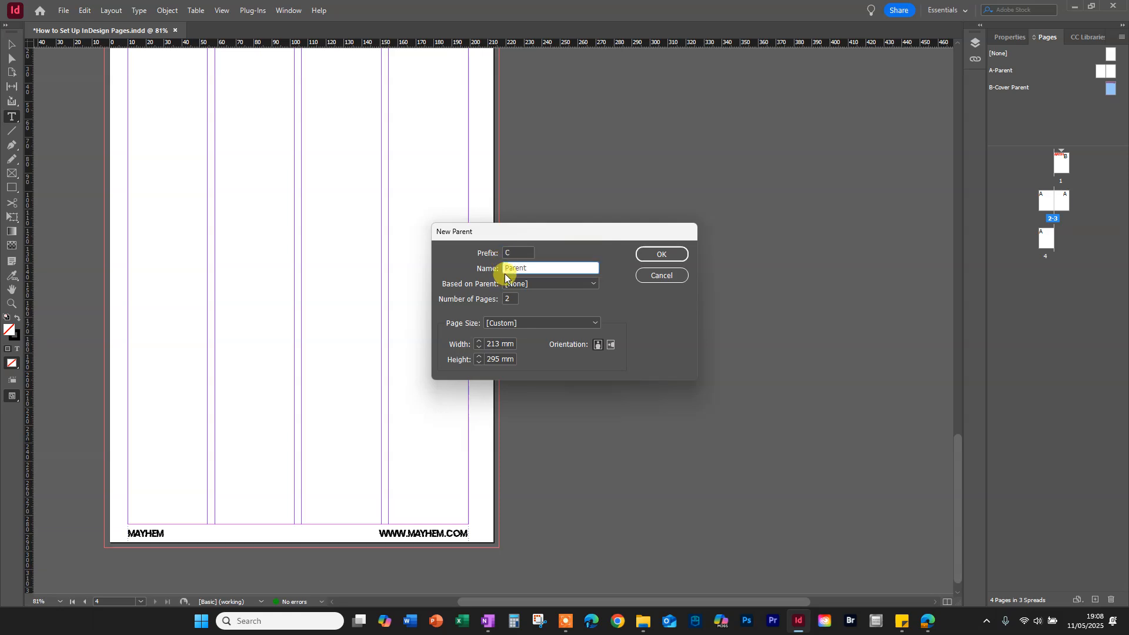
{"action": "type", "text": "eDIT"}
{"action": "key", "text": "Caps_Lock"}
{"action": "type", "text": "ditor's Letter"}
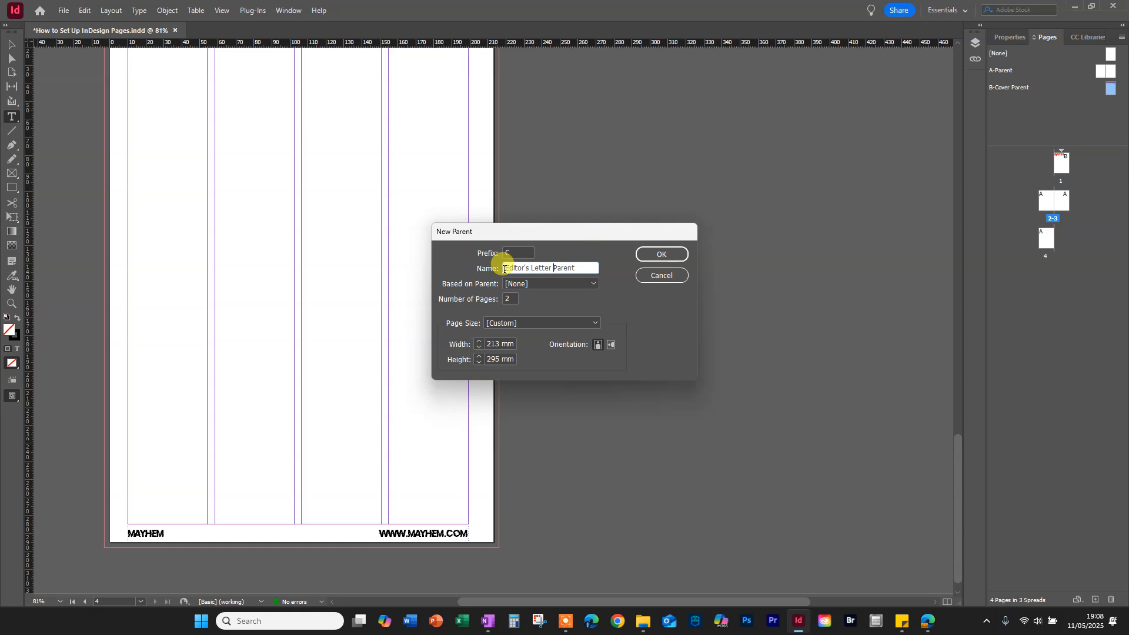
{"action": "left_click", "coordinate": [513, 298]}
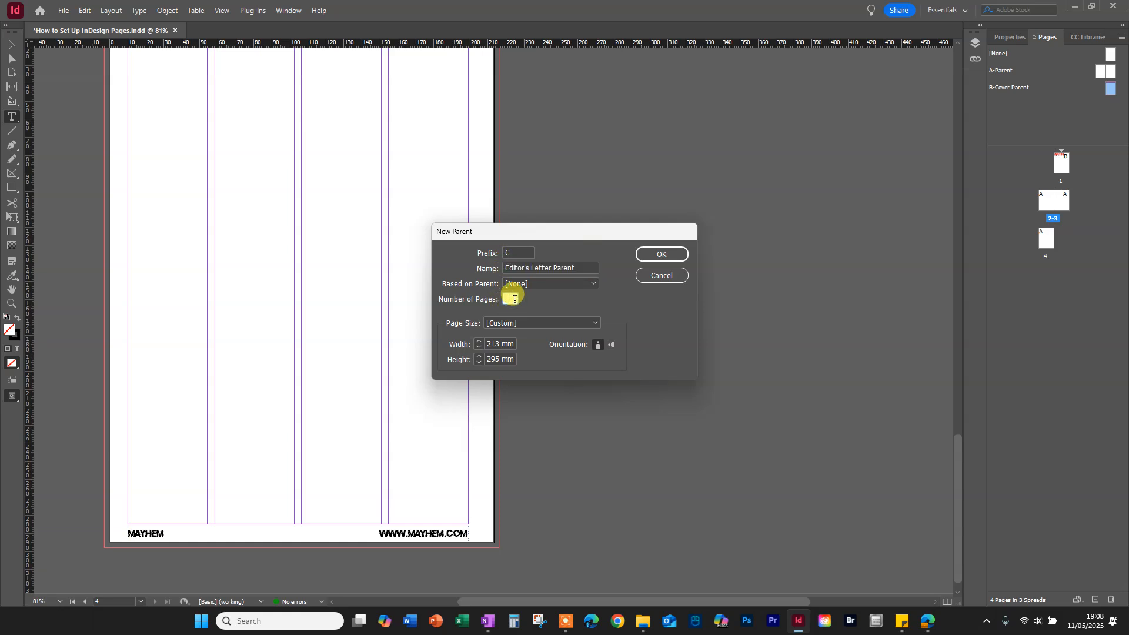
{"action": "type", "text": "1"}
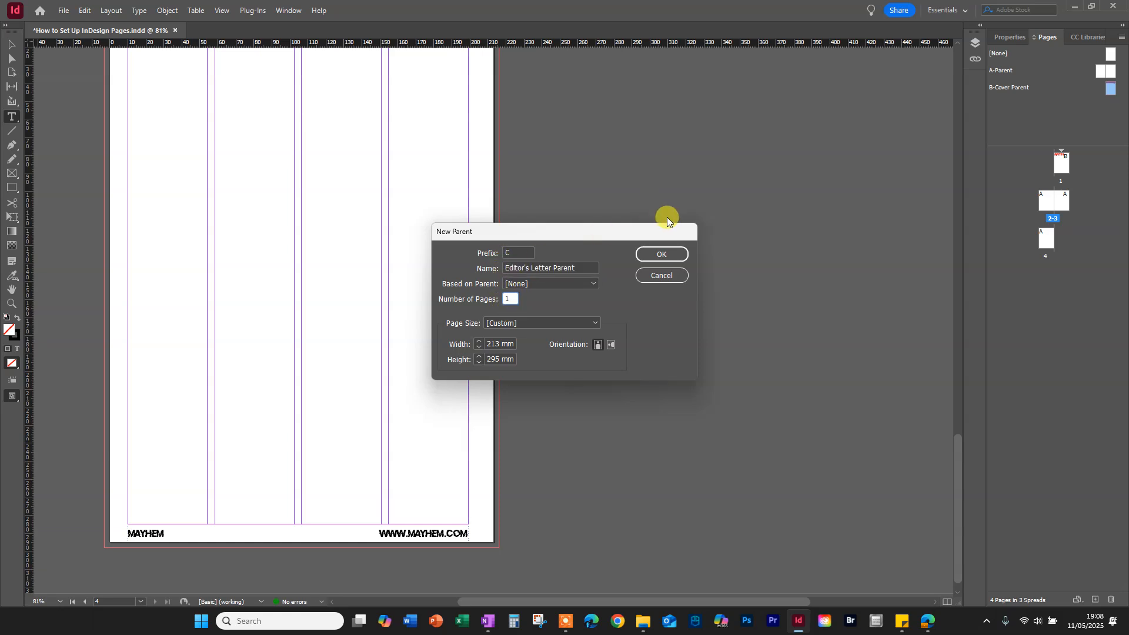
{"action": "left_click", "coordinate": [661, 255]}
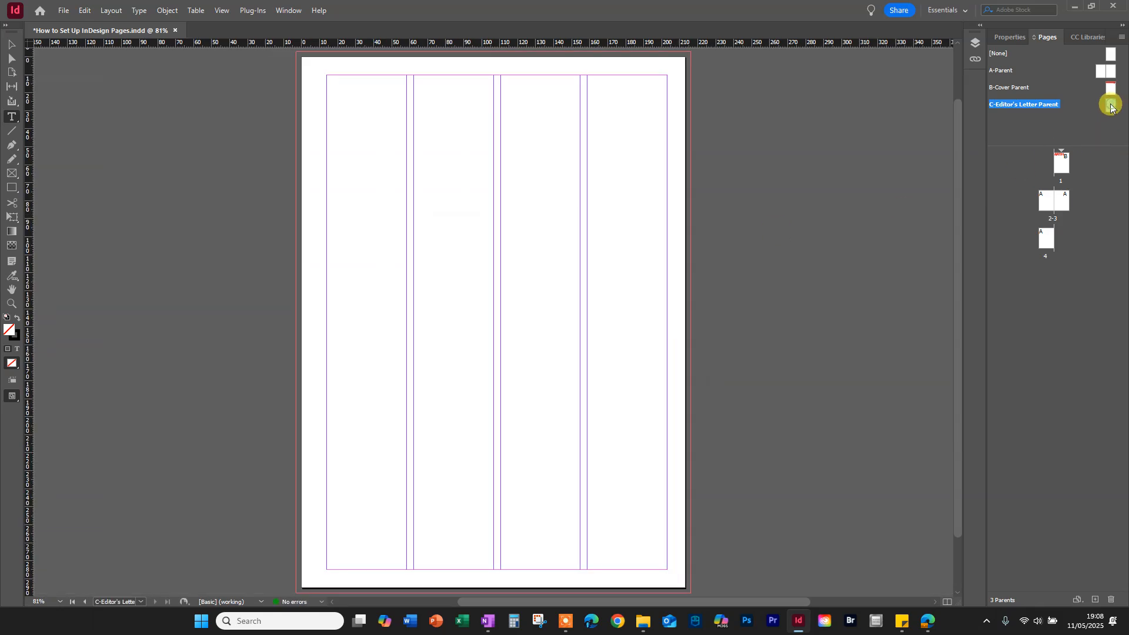
Set the Editor's Letter Parent to three columns, keeping the 4 mm gutter
{"action": "left_click", "coordinate": [107, 15]}
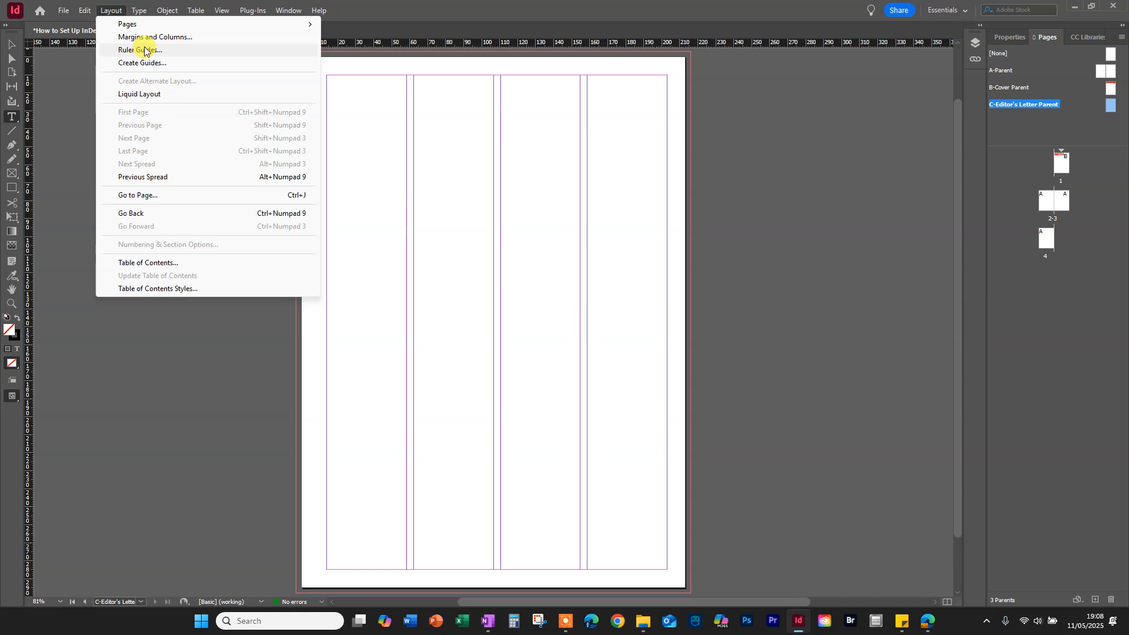
{"action": "left_click", "coordinate": [165, 37]}
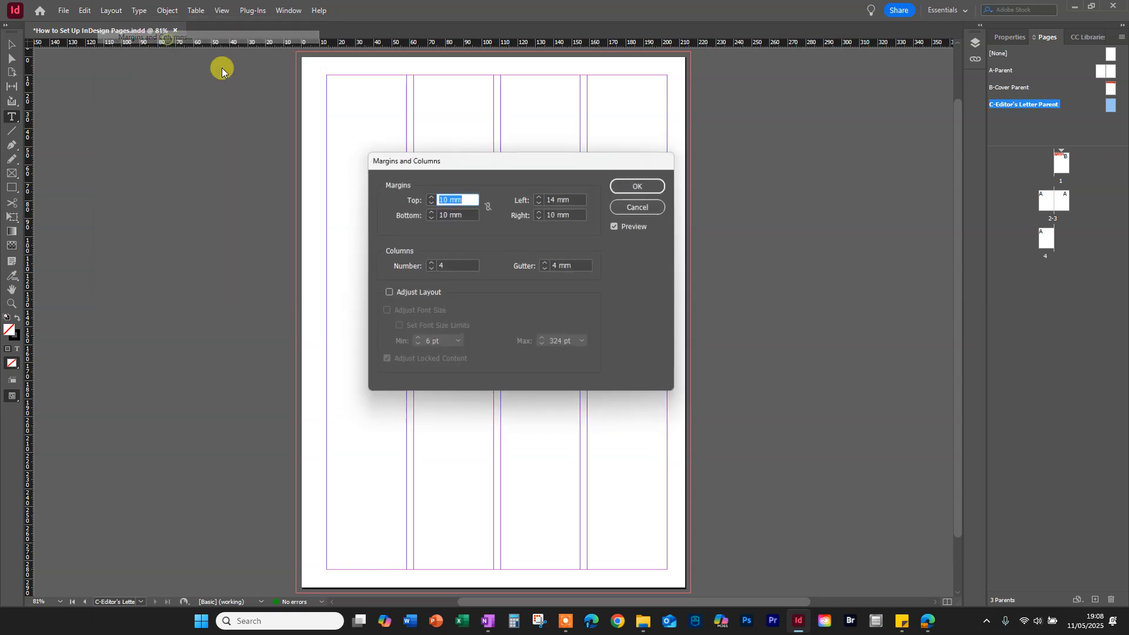
{"action": "left_click", "coordinate": [425, 267]}
{"action": "left_click", "coordinate": [426, 267]}
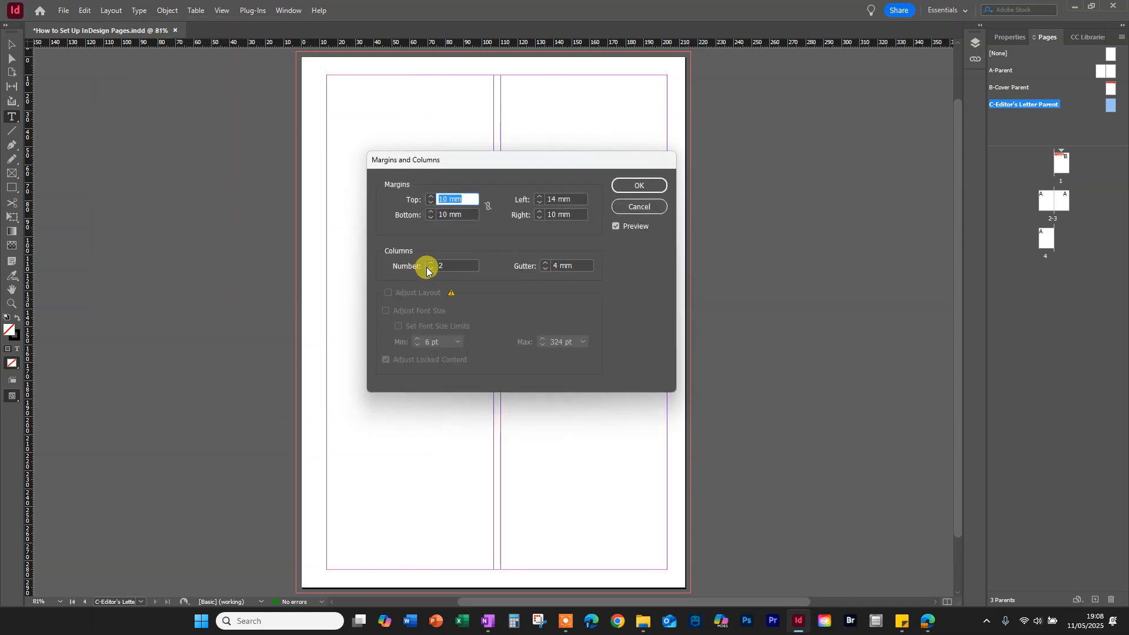
{"action": "left_click", "coordinate": [430, 262]}
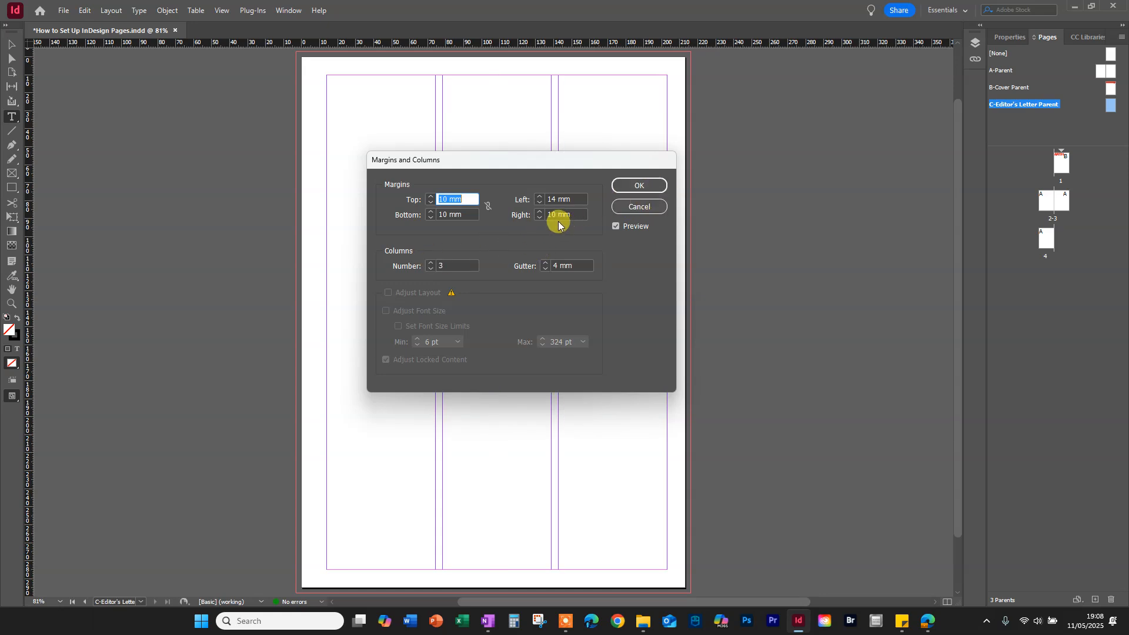
{"action": "left_click", "coordinate": [651, 187]}
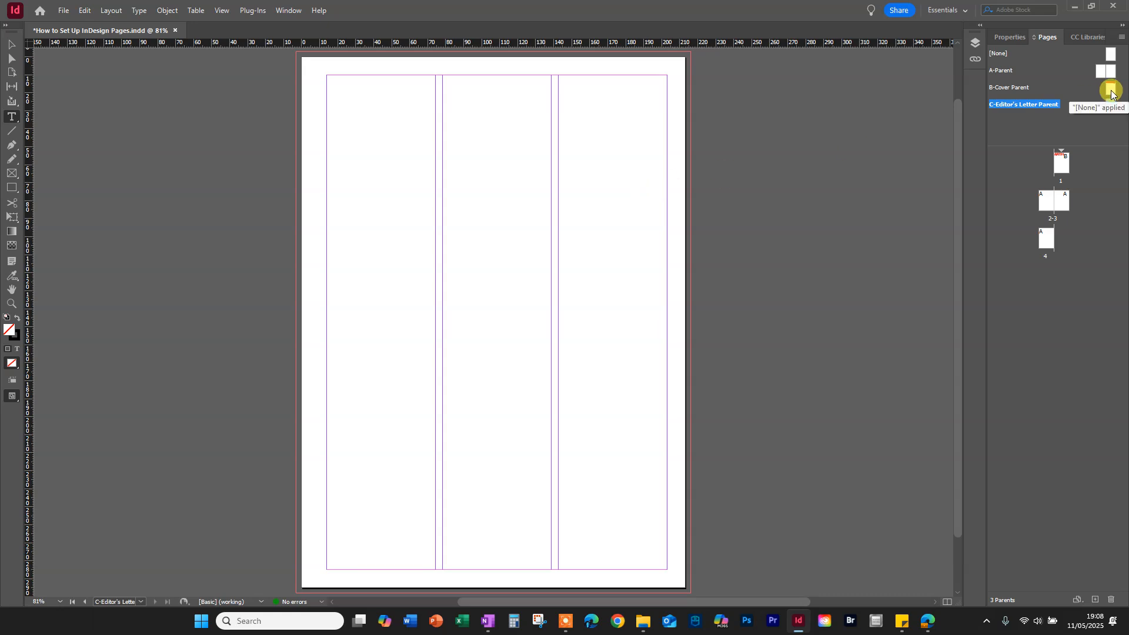
Copy the A-Parent's left-page footer frame to the Editor's Letter Parent and position it below the bottom margin
{"action": "double_click", "coordinate": [1104, 71]}
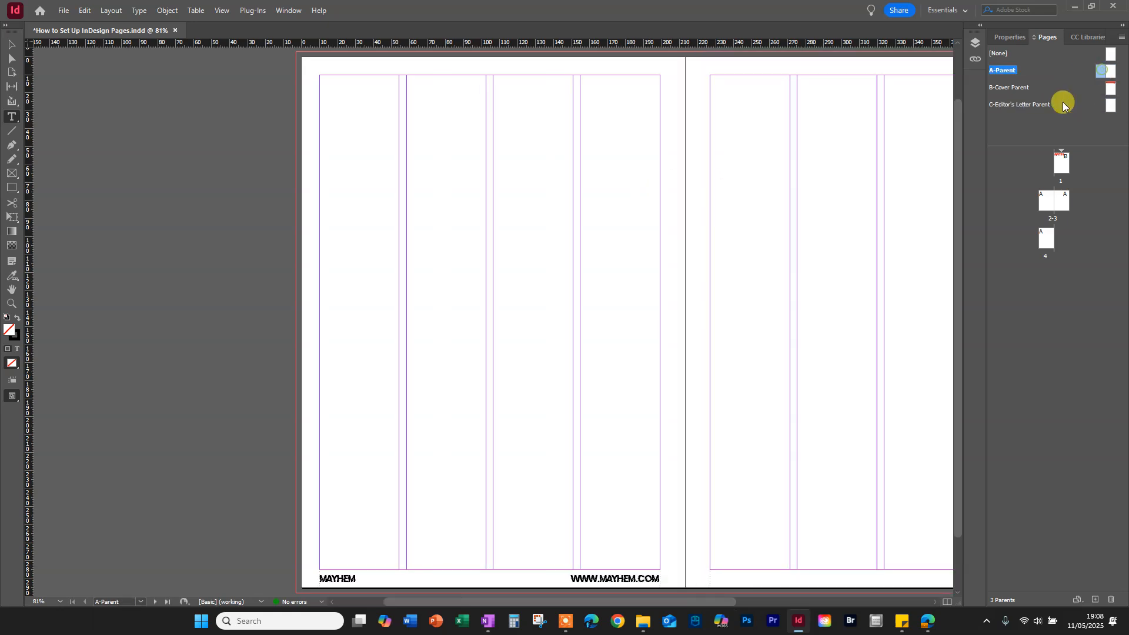
{"action": "left_click", "coordinate": [343, 578]}
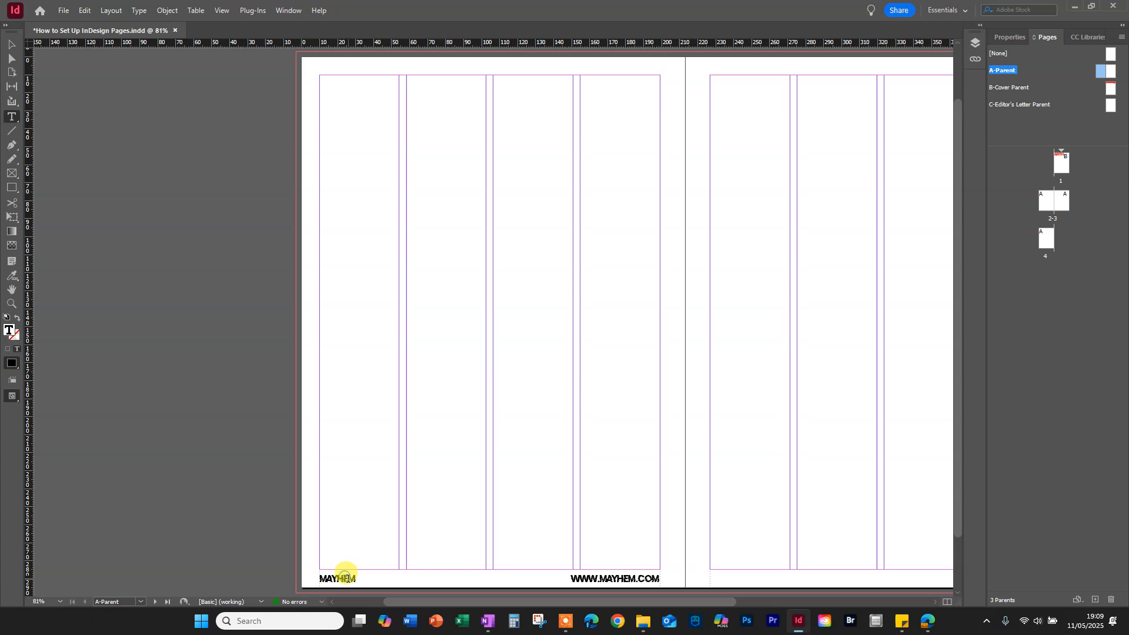
{"action": "left_click", "coordinate": [11, 45]}
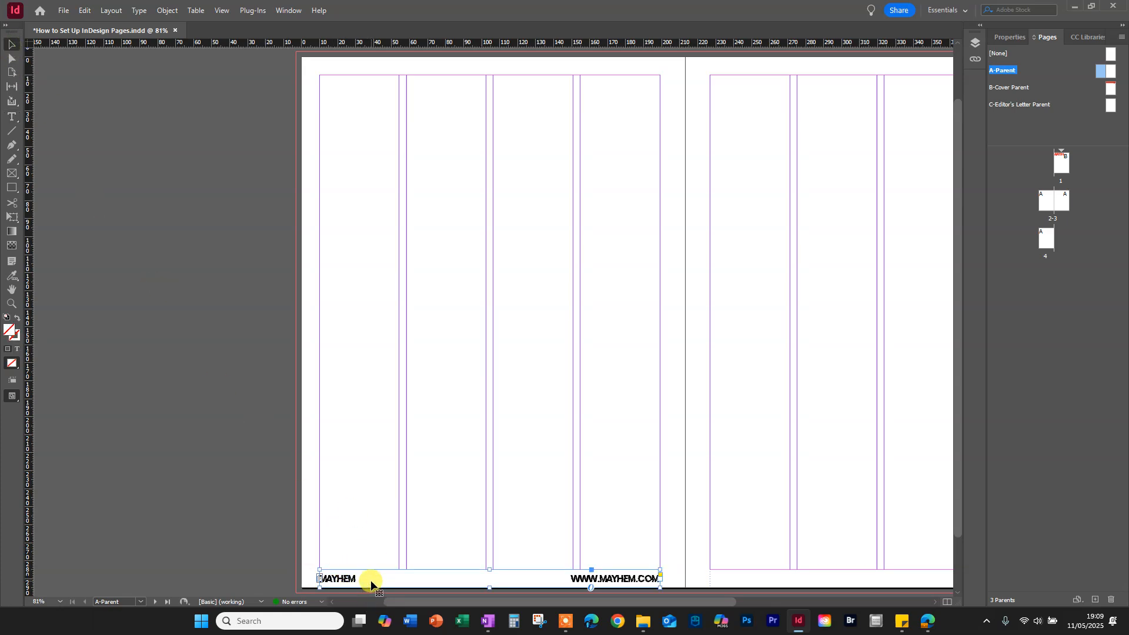
{"action": "left_click", "coordinate": [1110, 106]}
{"action": "double_click", "coordinate": [1110, 105]}
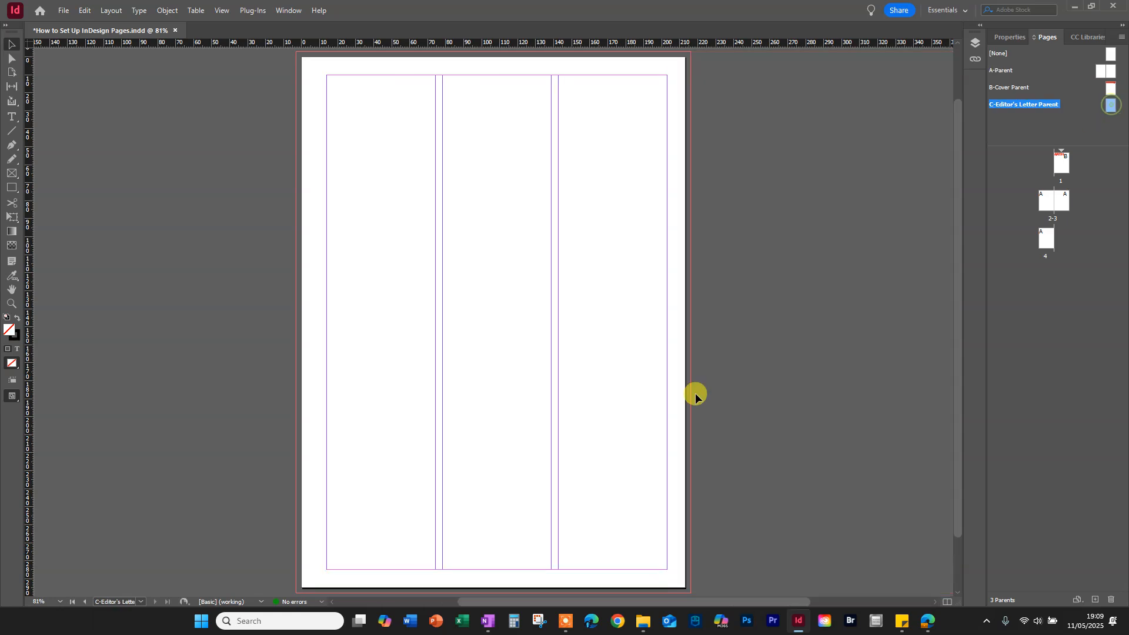
{"action": "key", "text": "ctrl+v"}
{"action": "left_click_drag", "start_coordinate": [418, 325], "coordinate": [421, 582]}
{"action": "left_click", "coordinate": [706, 513]}
Apply the C-Editor's Letter Parent to page 4 and open page 1
{"action": "left_click_drag", "start_coordinate": [1109, 105], "coordinate": [1046, 238]}
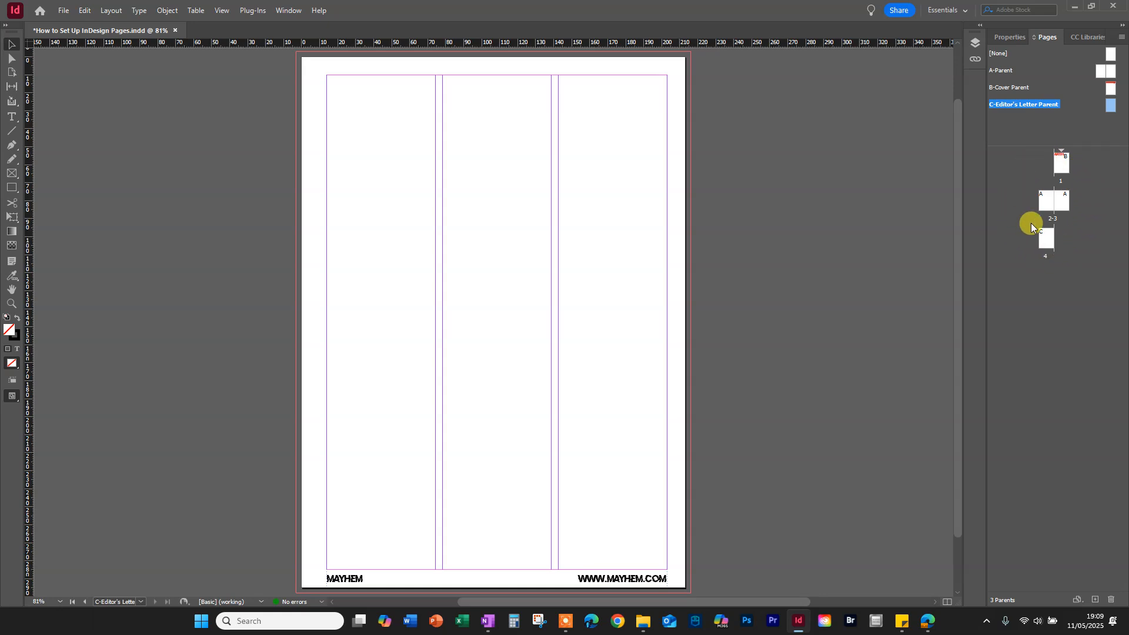
{"action": "double_click", "coordinate": [1066, 165]}
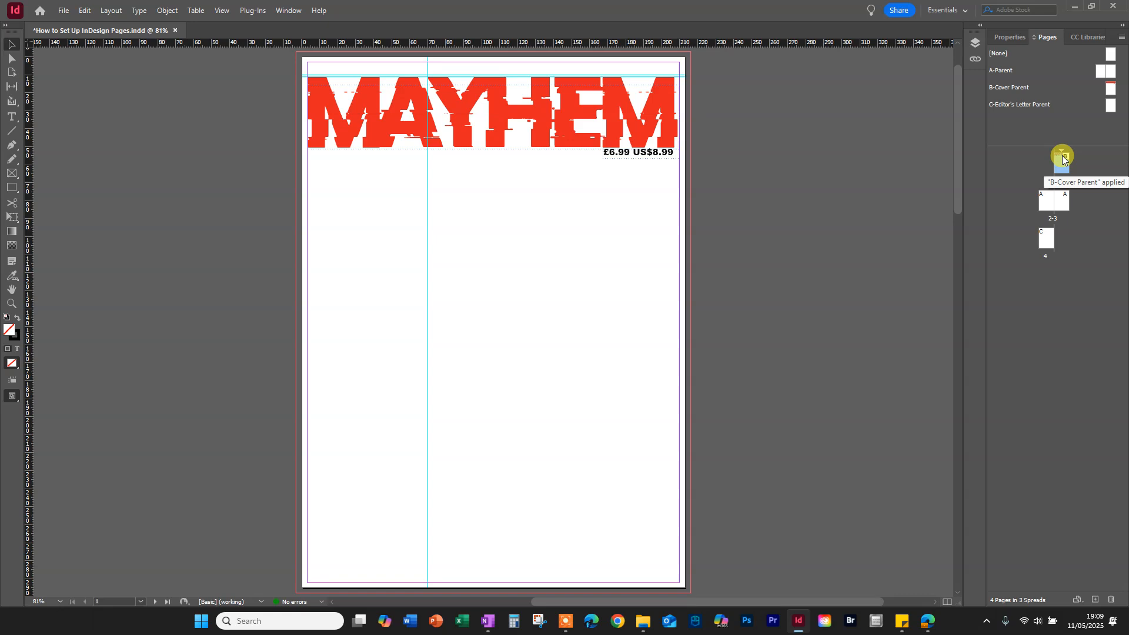